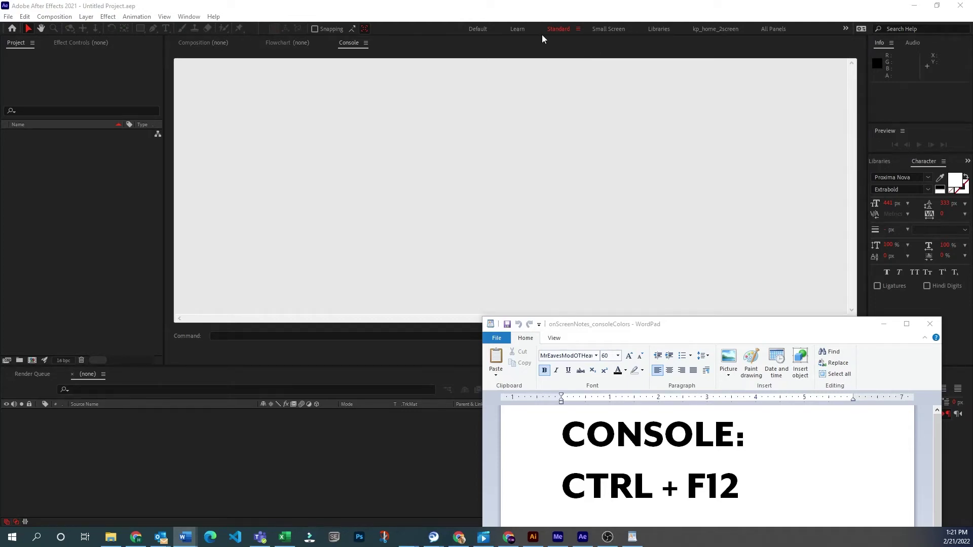
# Bring After Effects over the WordPad notes and make the Console panel the active tab
pyautogui.click(419, 43)
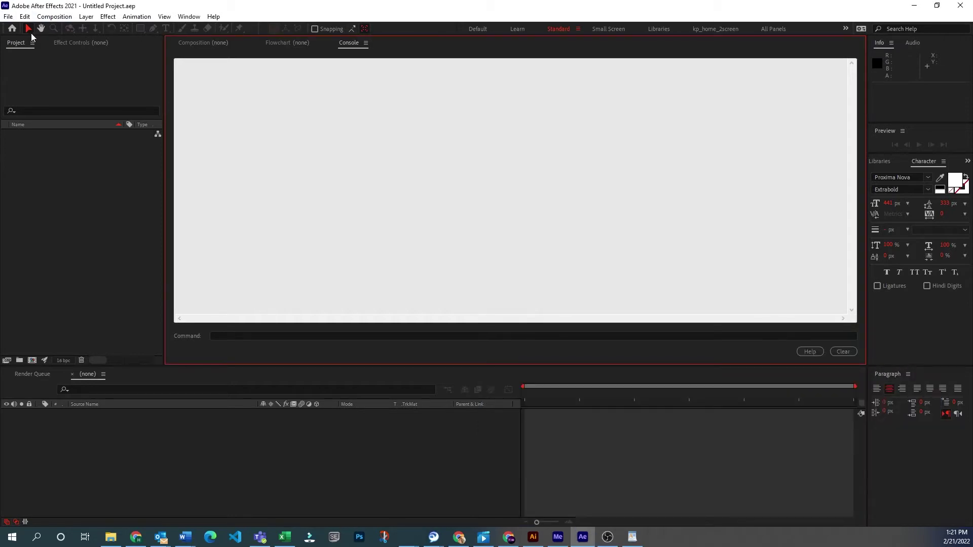
pyautogui.click(75, 89)
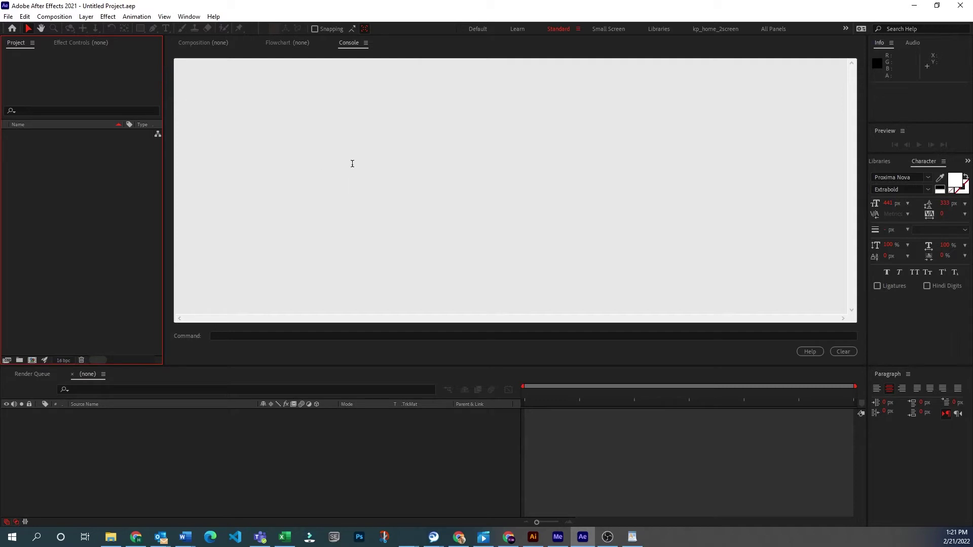
pyautogui.click(310, 69)
pyautogui.click(286, 42)
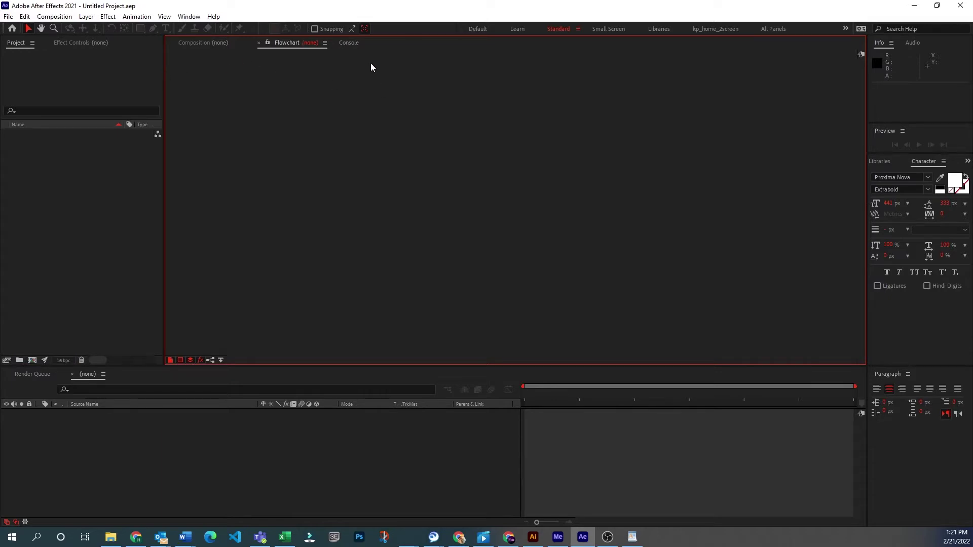
pyautogui.click(349, 44)
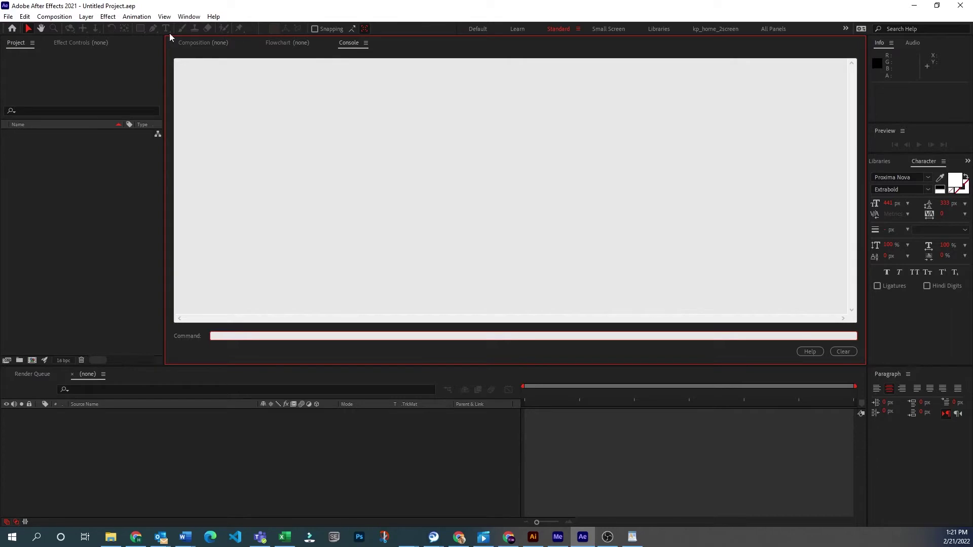
pyautogui.click(188, 17)
pyautogui.moveTo(65, 19)
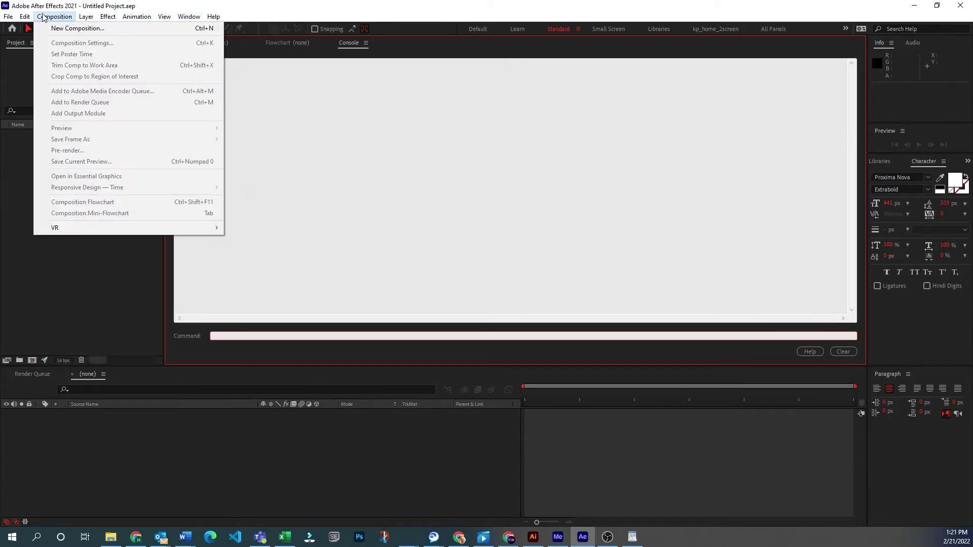
pyautogui.moveTo(187, 19)
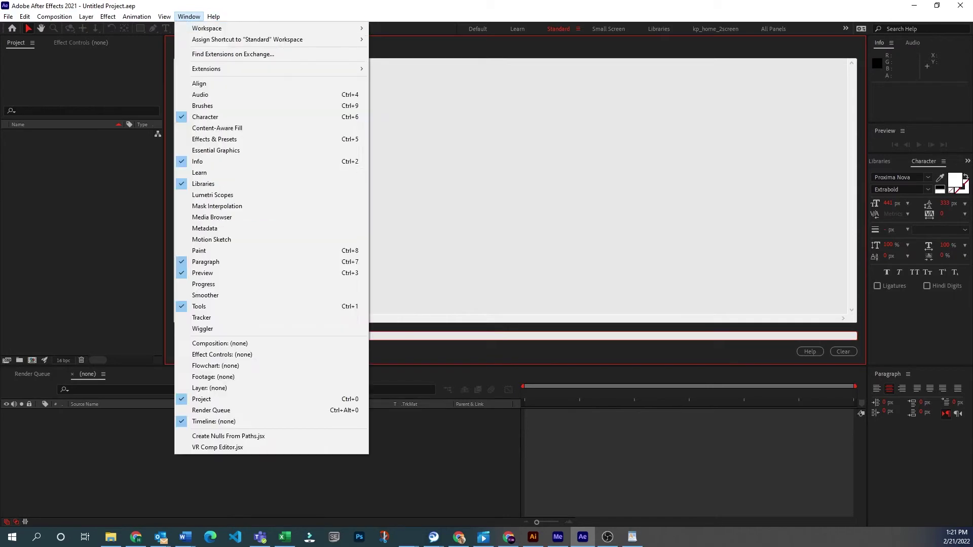
pyautogui.hotkey('ctrl', 'F12')
pyautogui.click(632, 537)
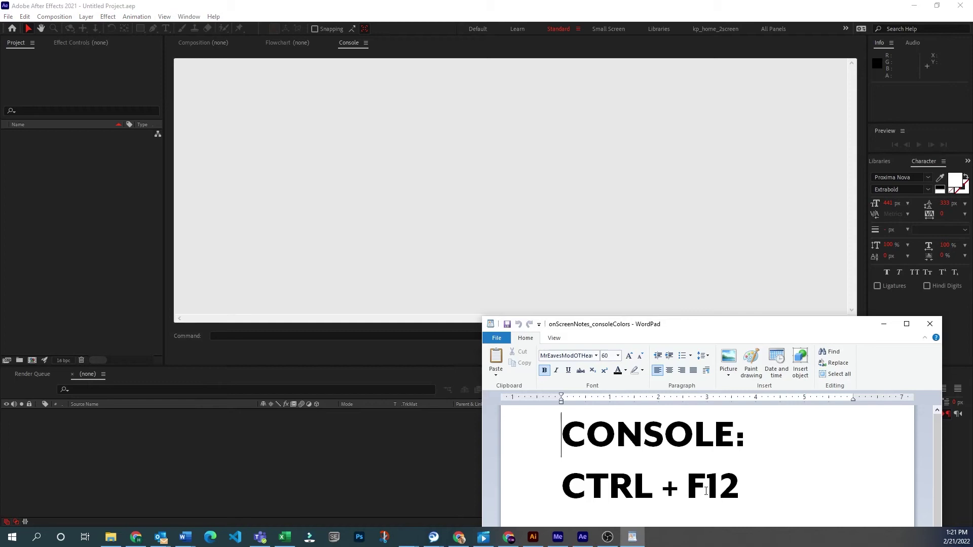
pyautogui.click(343, 46)
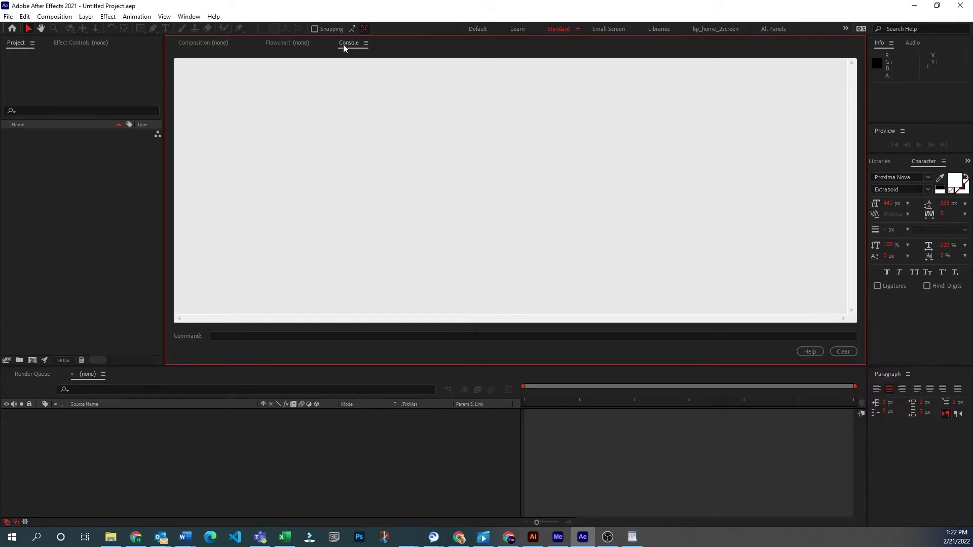
pyautogui.click(365, 43)
pyautogui.click(404, 41)
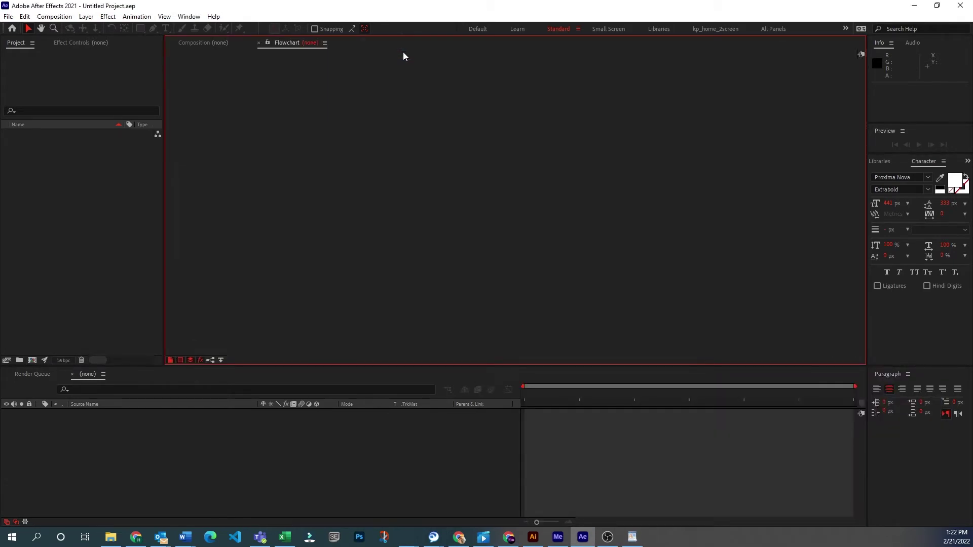
pyautogui.hotkey('ctrl', 'F12')
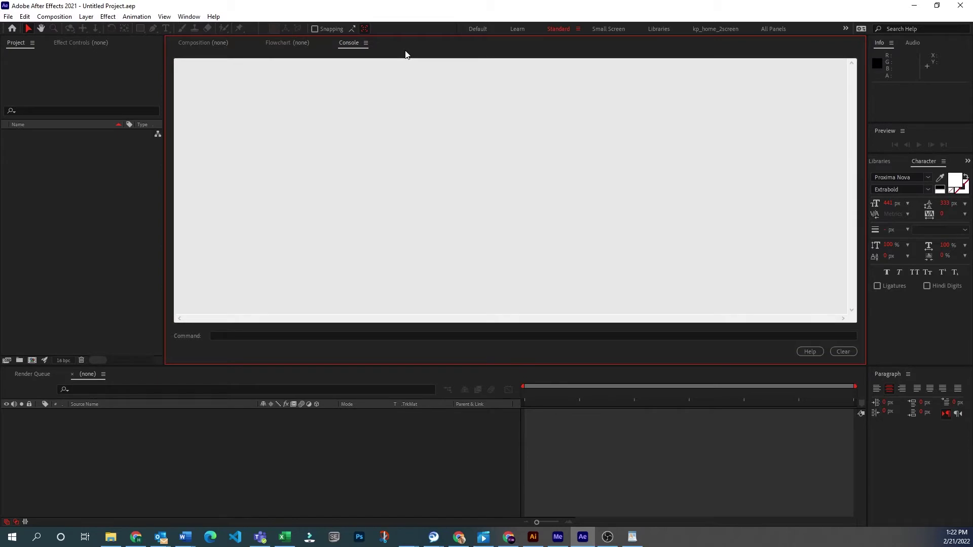
# Switch the Console to Debug Database View and scroll down to Enable_Theme_Colorizing
pyautogui.rightClick(347, 46)
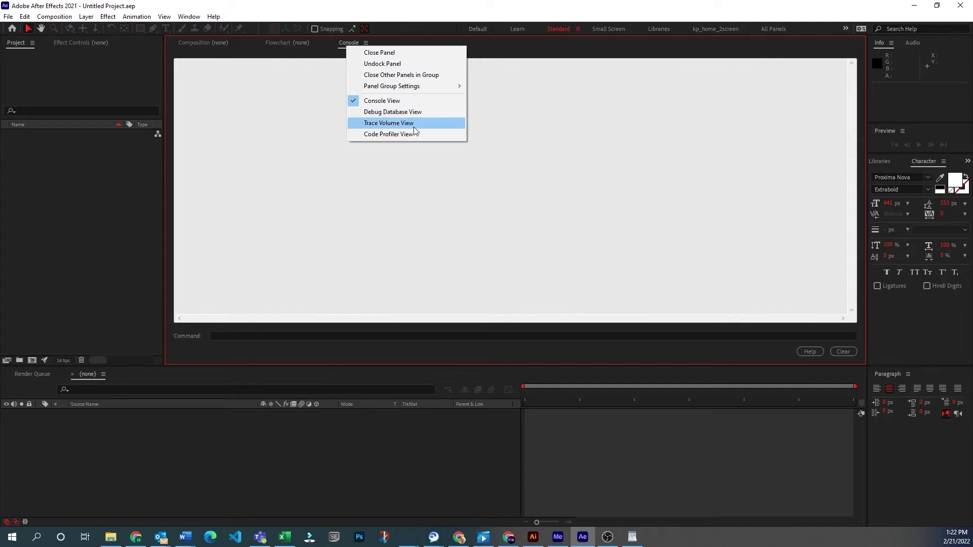
pyautogui.click(420, 112)
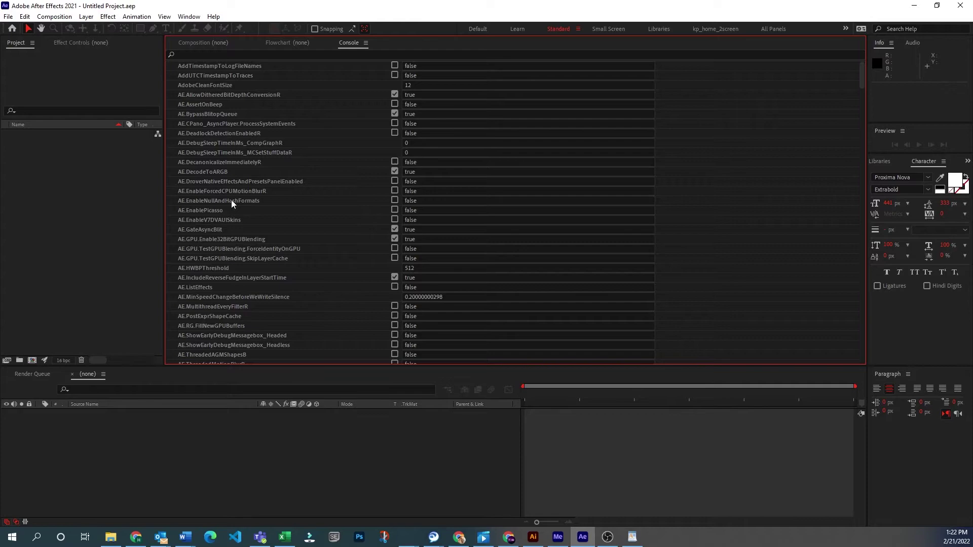
pyautogui.scroll(-10, 217, 209)
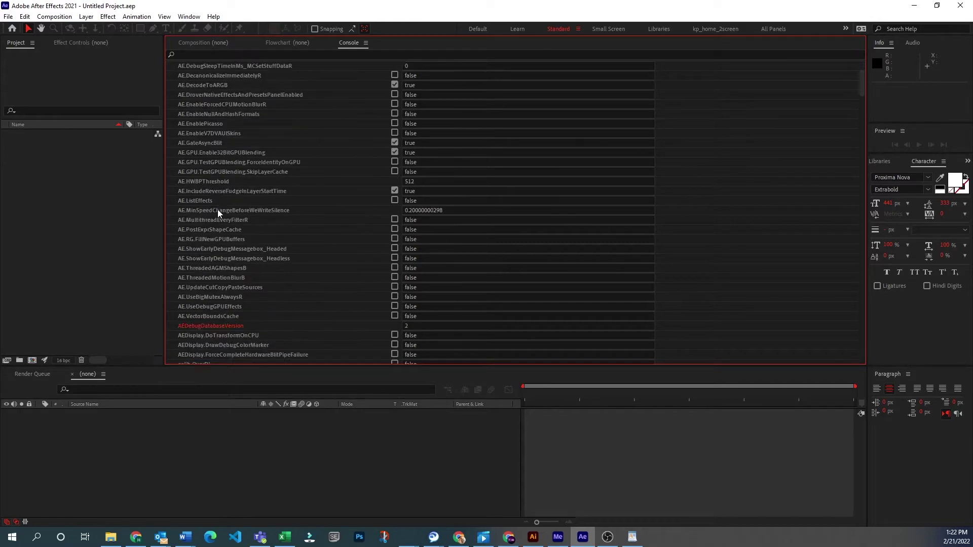
pyautogui.scroll(-20, 218, 210)
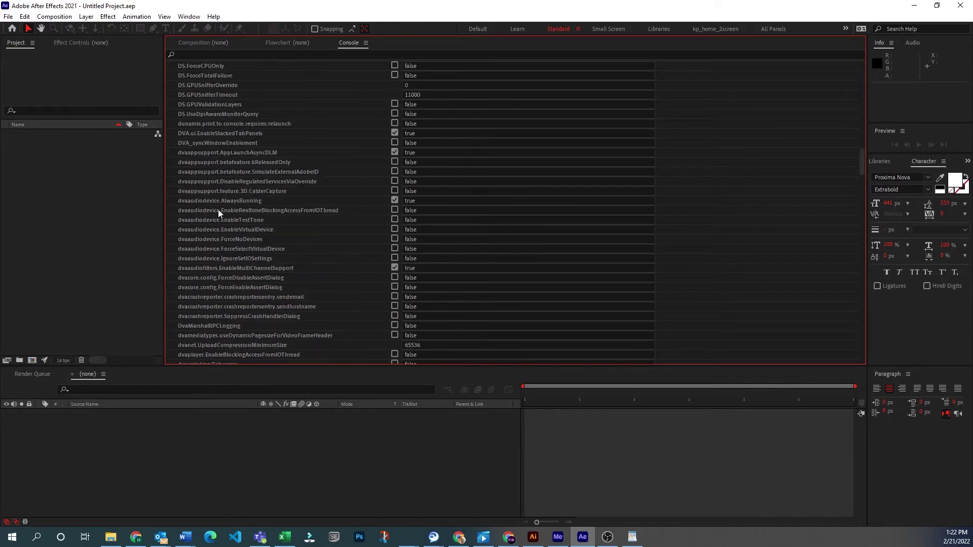
pyautogui.scroll(-1, 217, 210)
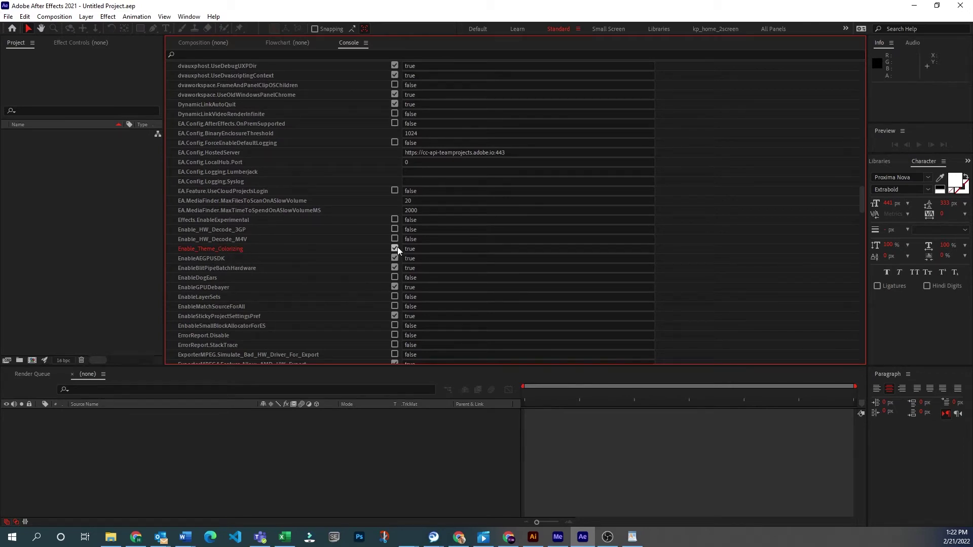
# Filter settings by 'Enable_Th' and toggle Enable_Theme_Colorizing off, then back on to true
pyautogui.click(220, 57)
pyautogui.write('E')
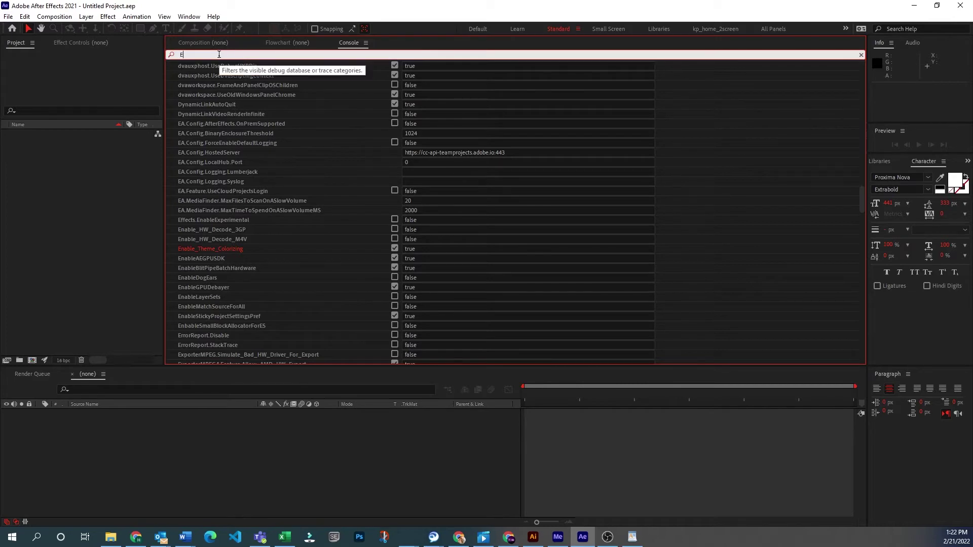
pyautogui.write('nable_The')
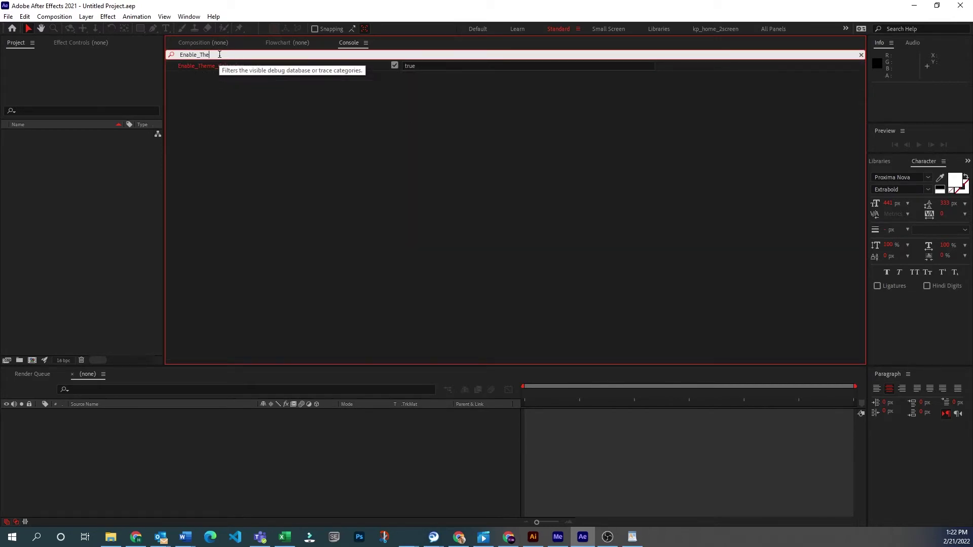
pyautogui.click(283, 143)
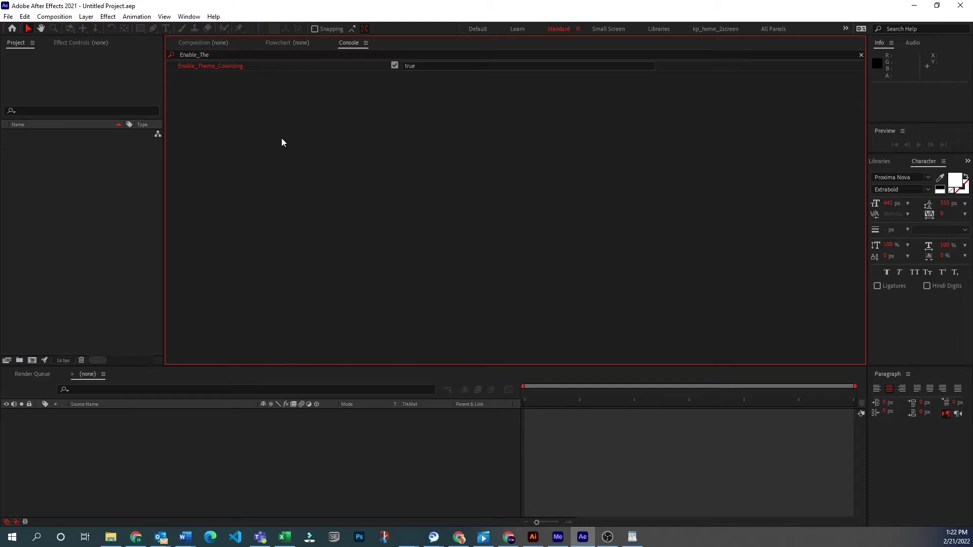
pyautogui.click(395, 66)
pyautogui.click(422, 66)
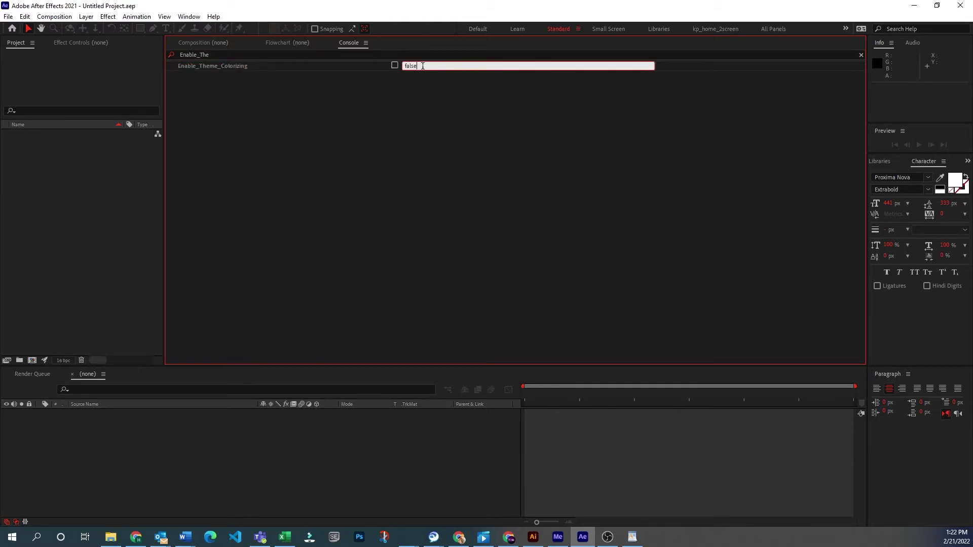
pyautogui.click(394, 66)
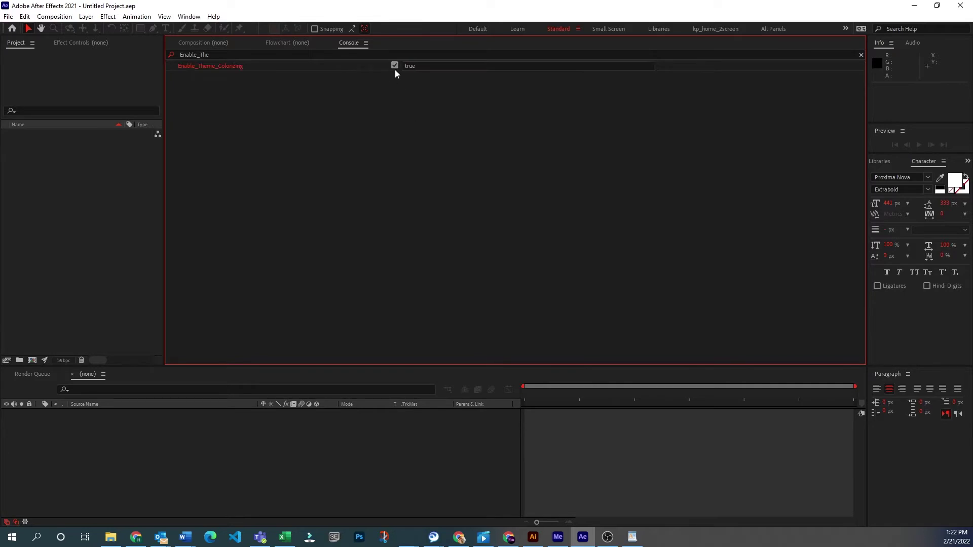
# Clear the 'Enable_Th' filter so the full settings list shows again
pyautogui.click(223, 55)
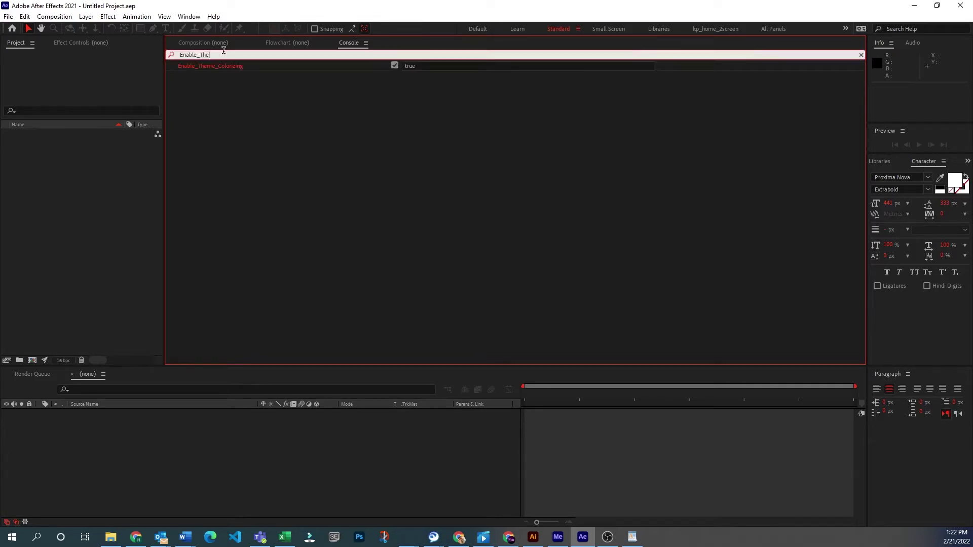
pyautogui.hotkey('ctrl', 'a')
pyautogui.press('BackSpace')
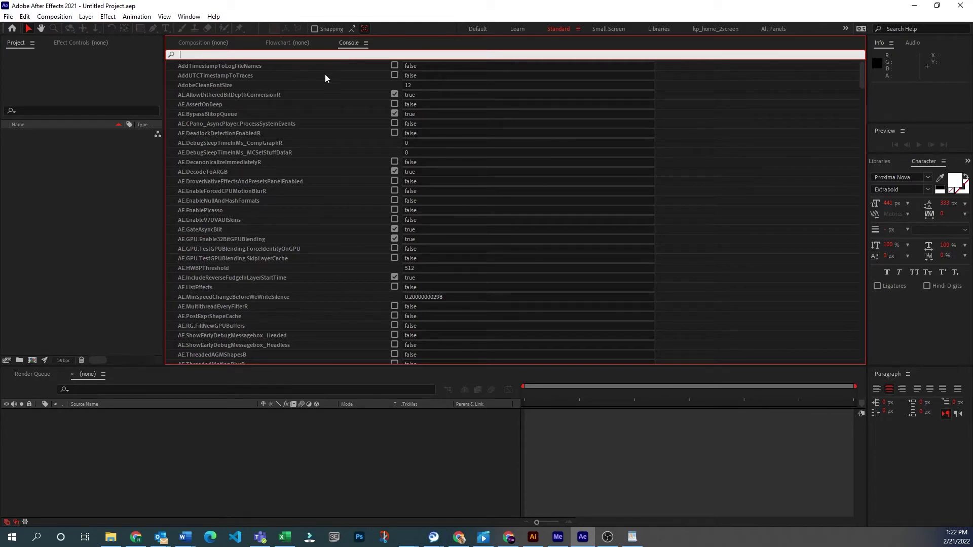
# Dismiss the Console panel menu and open Edit > Preferences > Appearance
pyautogui.click(365, 43)
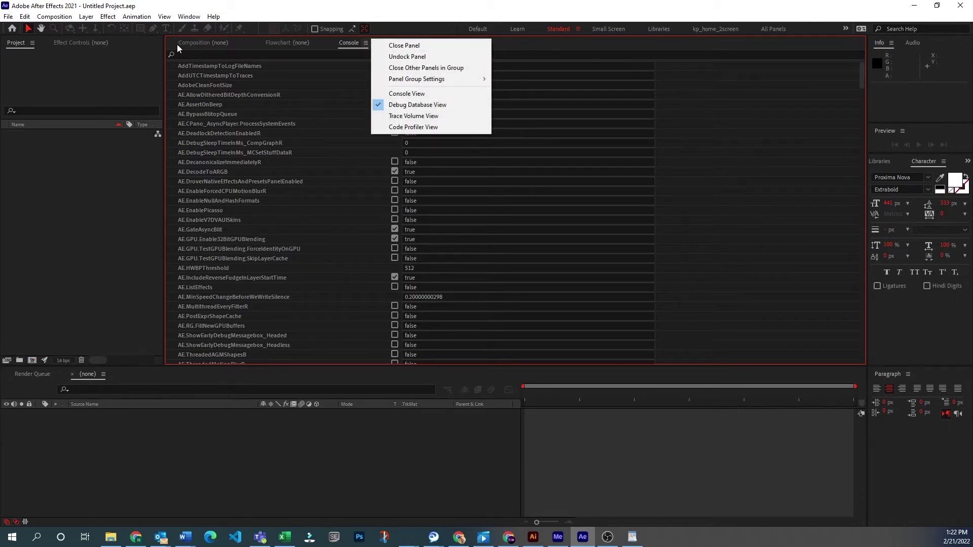
pyautogui.click(178, 44)
pyautogui.click(69, 86)
pyautogui.click(24, 16)
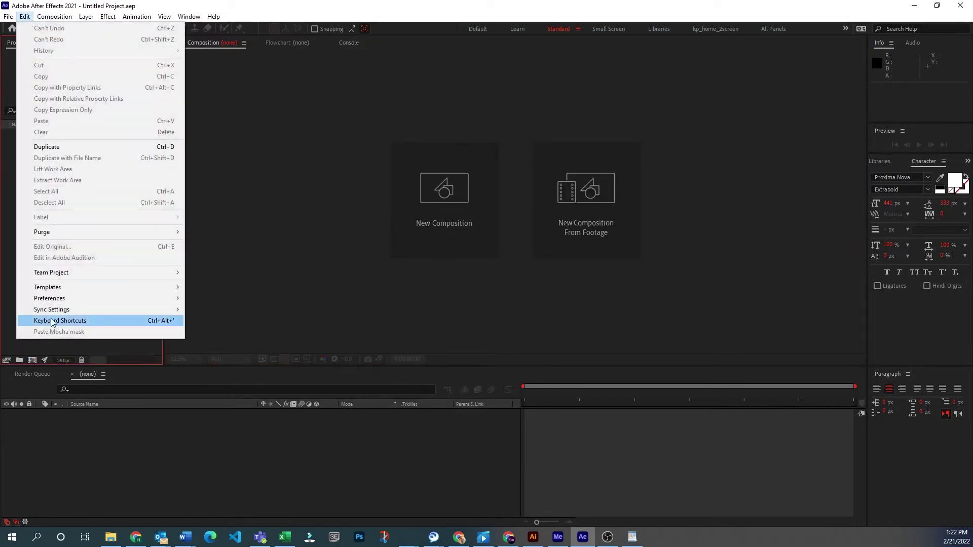
pyautogui.moveTo(95, 299)
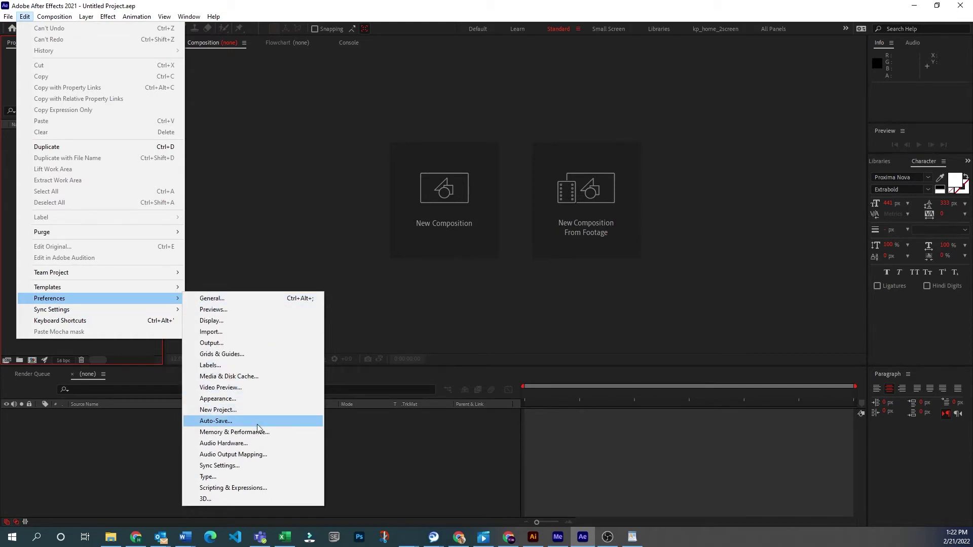
pyautogui.click(260, 399)
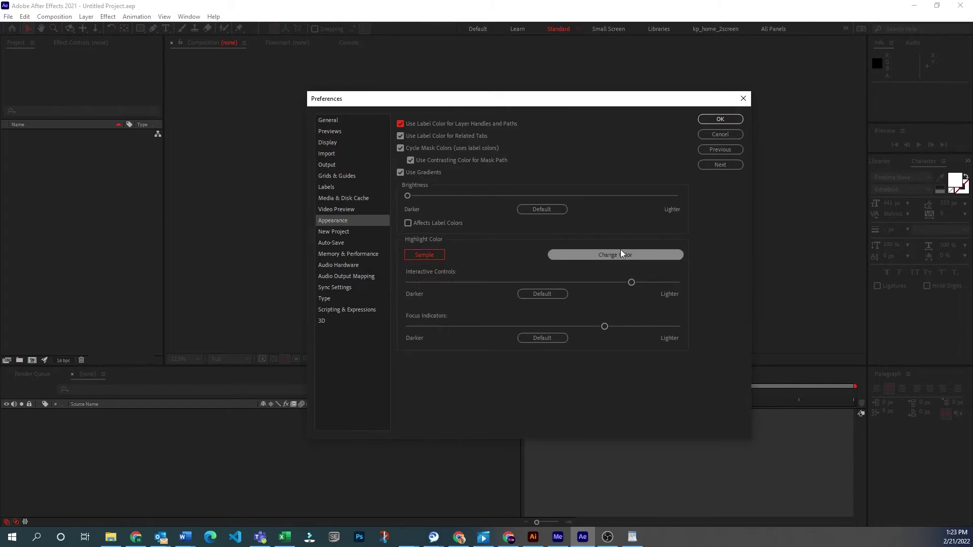
# Reset the highlight colour to the default blue 2D8CEB in the colour picker
pyautogui.click(609, 257)
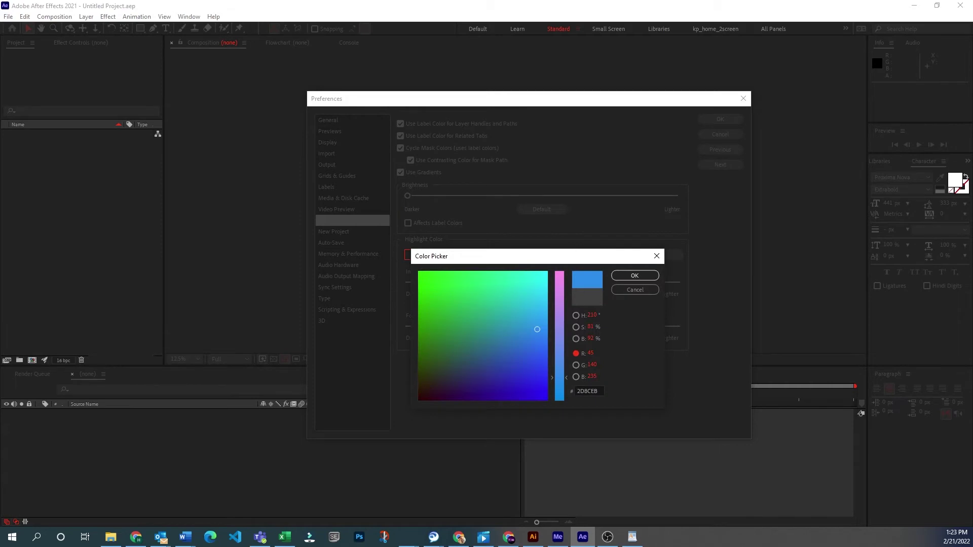
pyautogui.click(632, 537)
pyautogui.moveTo(768, 327); pyautogui.dragTo(255, 65)
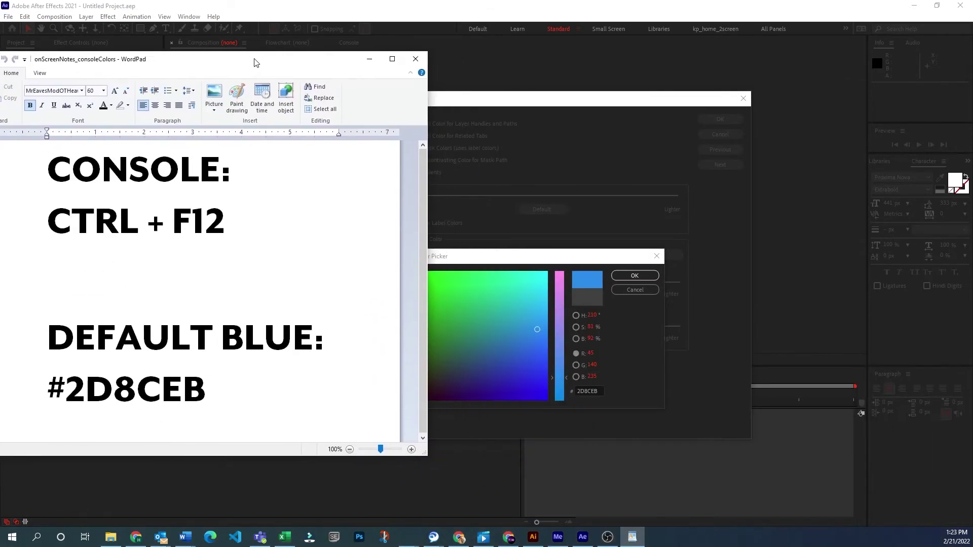
pyautogui.moveTo(558, 256); pyautogui.dragTo(694, 275)
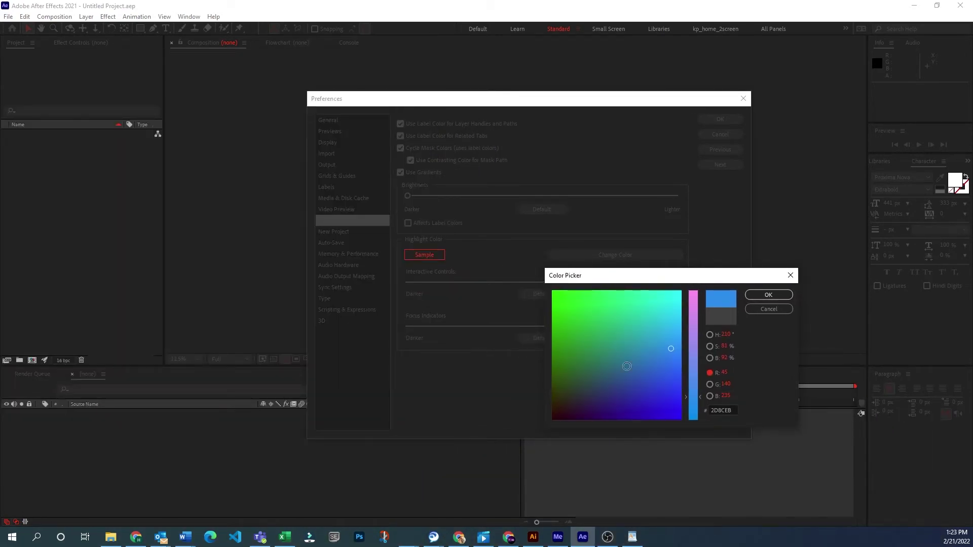
pyautogui.click(732, 410)
pyautogui.click(769, 294)
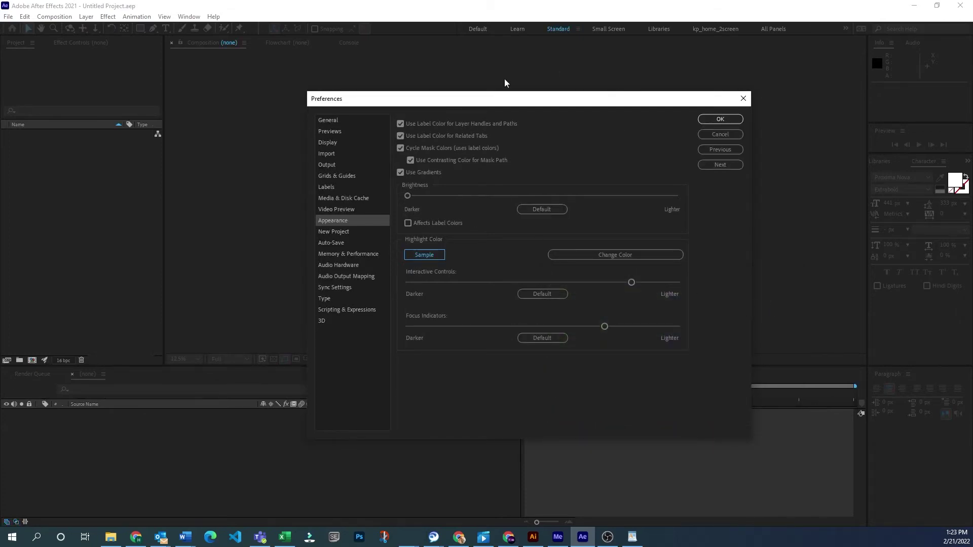
# Change the highlight colour to green (2DE068) and apply the preferences
pyautogui.click(615, 253)
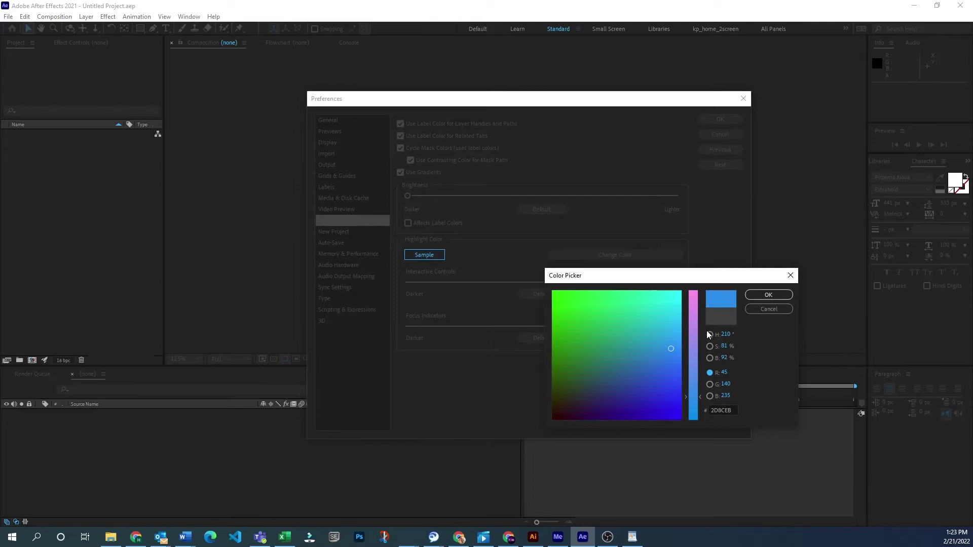
pyautogui.moveTo(659, 312)
pyautogui.mouseDown()
pyautogui.moveTo(539, 300)
pyautogui.moveTo(630, 304)
pyautogui.moveTo(611, 304)
pyautogui.mouseUp()
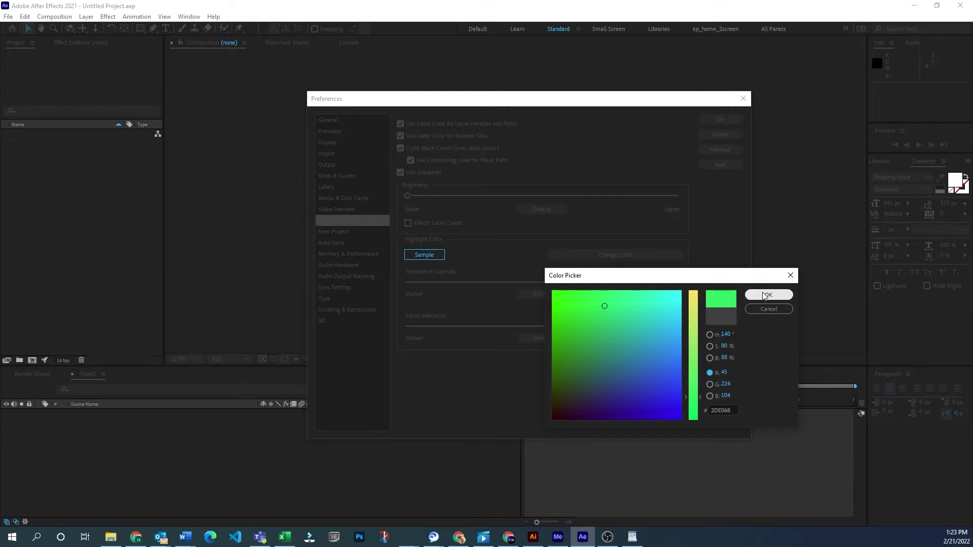
pyautogui.click(769, 294)
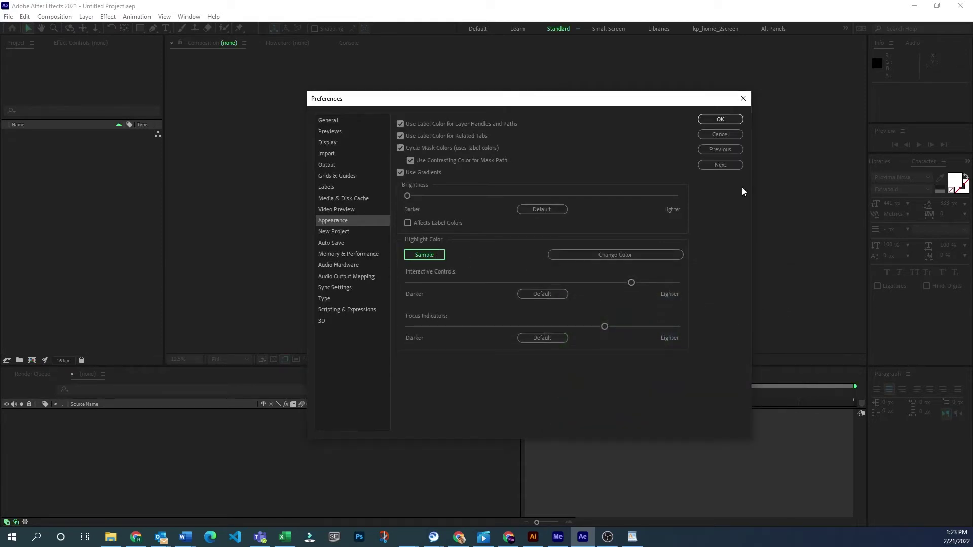
pyautogui.click(715, 122)
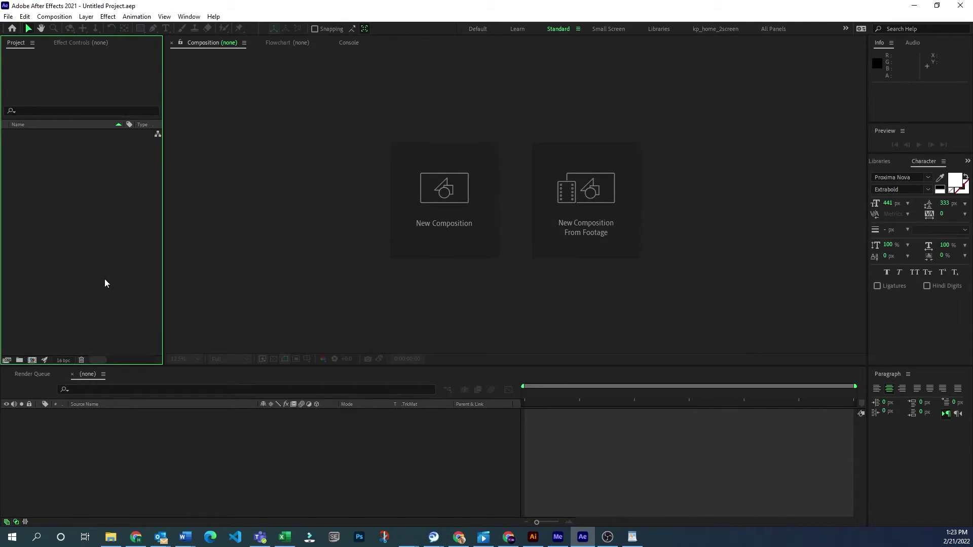
# Create Comp 1 (1920×1920, 23.976 fps) with Adjustment Layer 1 and expand its Transform properties
pyautogui.hotkey('ctrl', 'n')
pyautogui.press('Return')
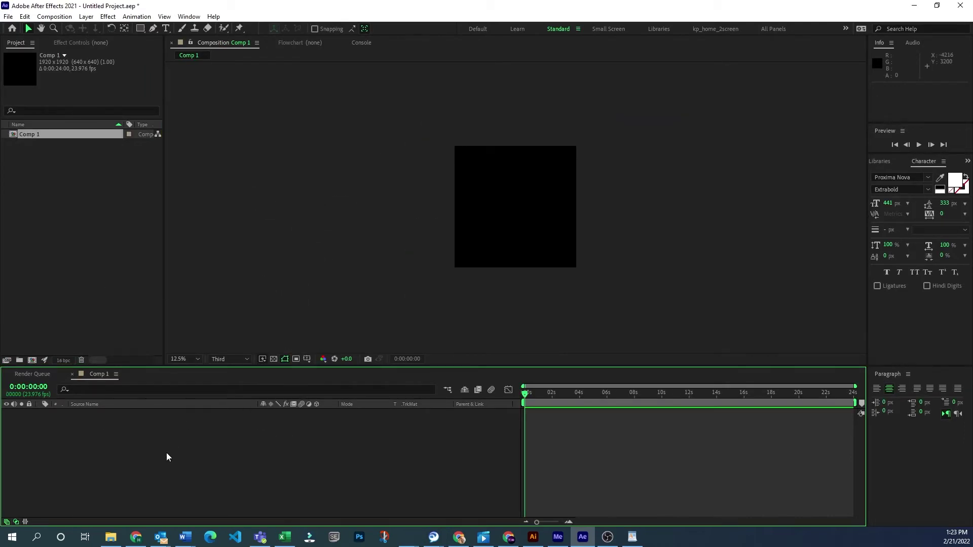
pyautogui.hotkey('ctrl', 'alt', 'y')
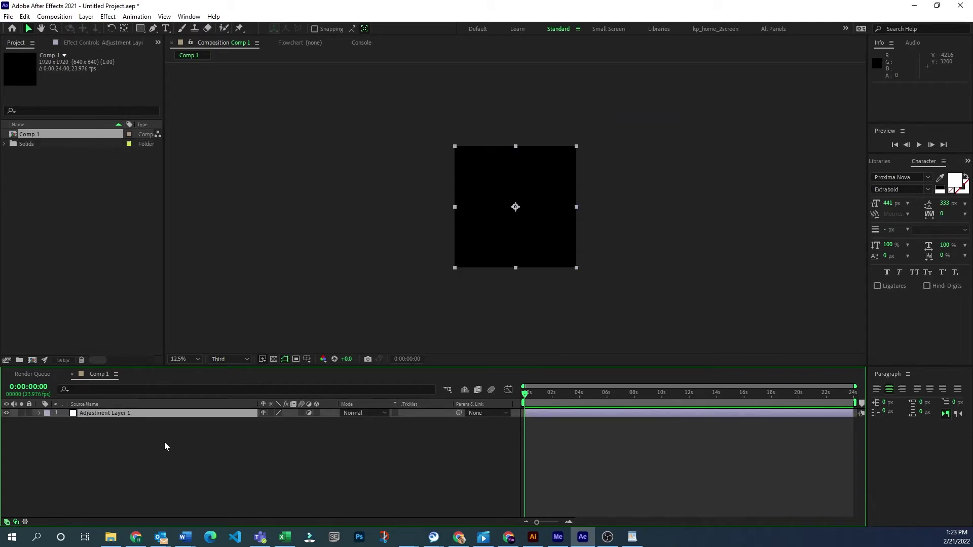
pyautogui.click(159, 470)
pyautogui.click(39, 413)
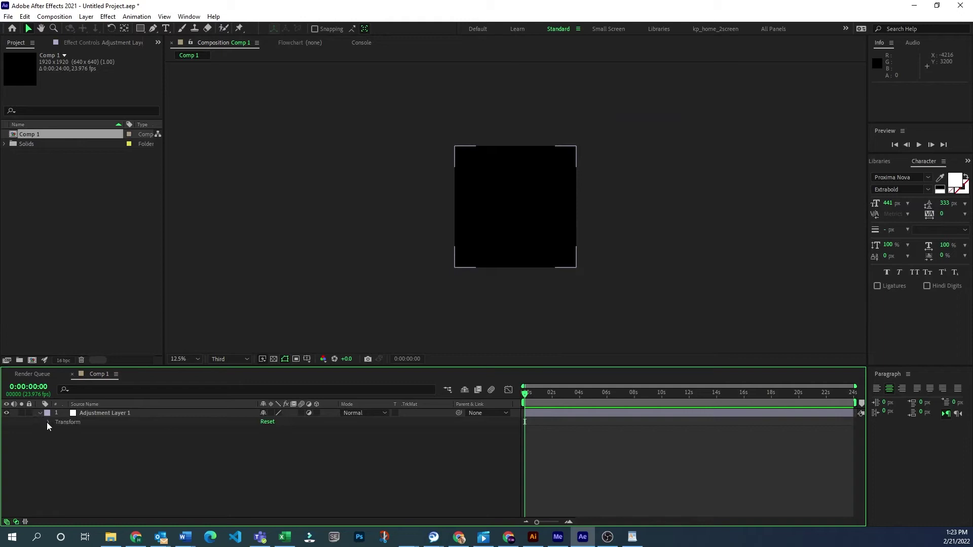
pyautogui.click(48, 422)
pyautogui.click(487, 507)
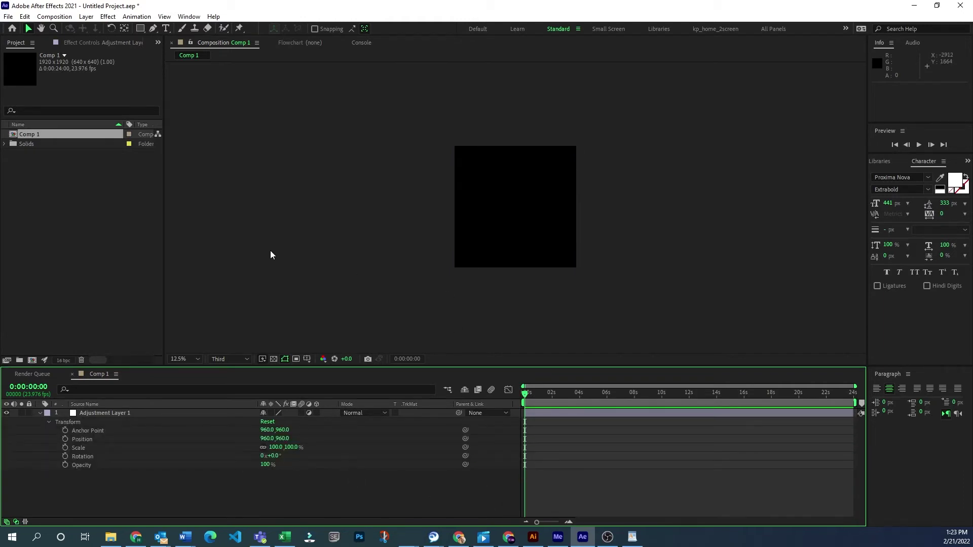
# Filter the Console settings by 'Enab' and set Enable_Theme_Colorizing to false
pyautogui.click(47, 17)
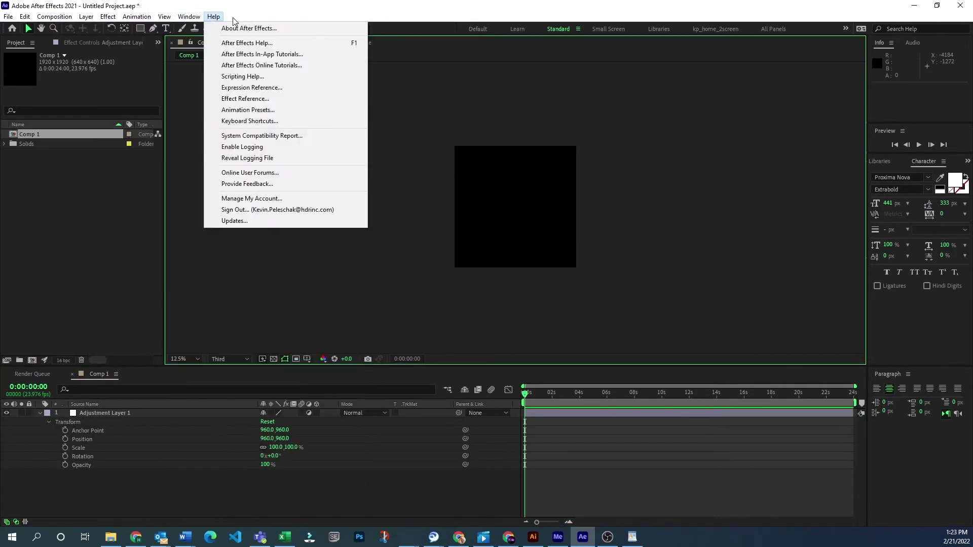
pyautogui.click(213, 17)
pyautogui.click(189, 17)
pyautogui.click(511, 93)
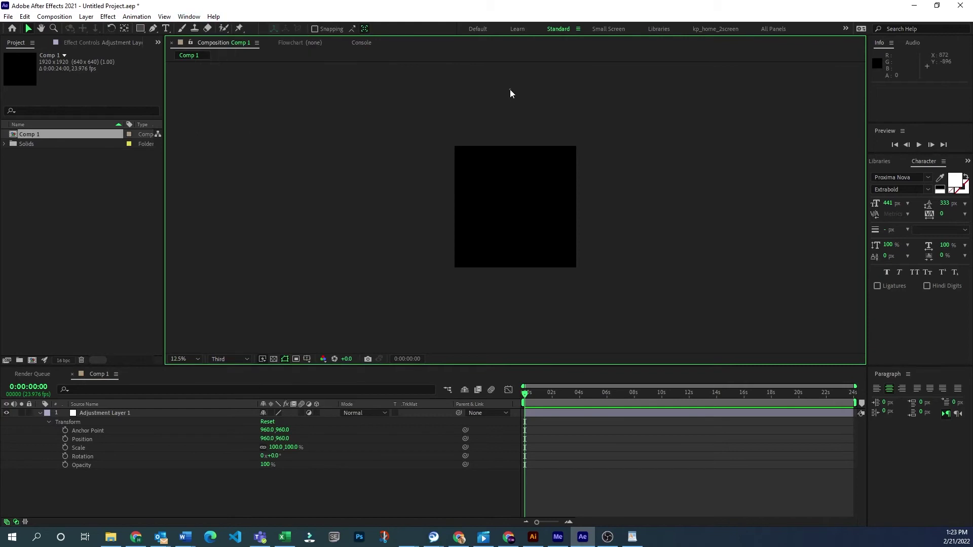
pyautogui.click(363, 42)
pyautogui.click(247, 53)
pyautogui.write('Enable_')
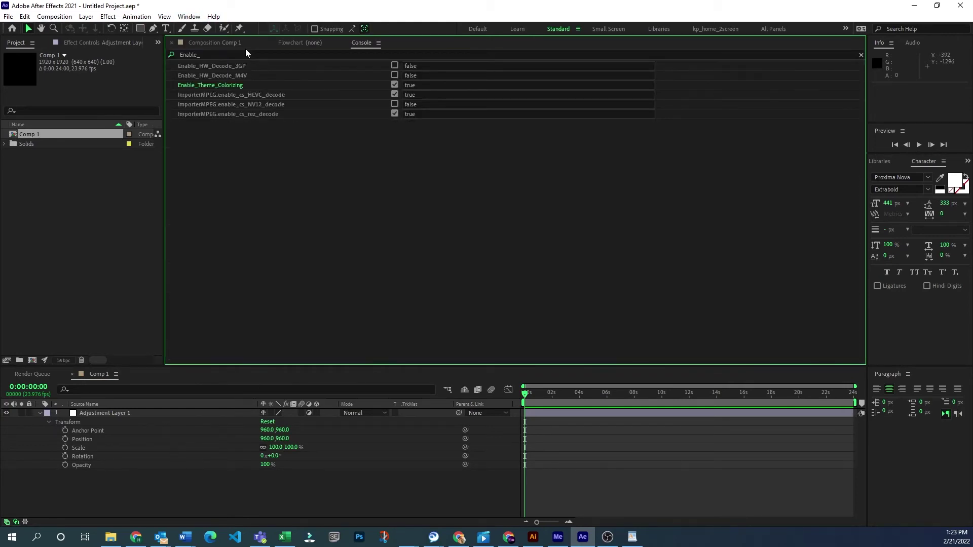
pyautogui.click(395, 85)
# Return to the Comp 1 viewer and select Adjustment Layer 1 in the timeline
pyautogui.click(116, 299)
pyautogui.click(713, 475)
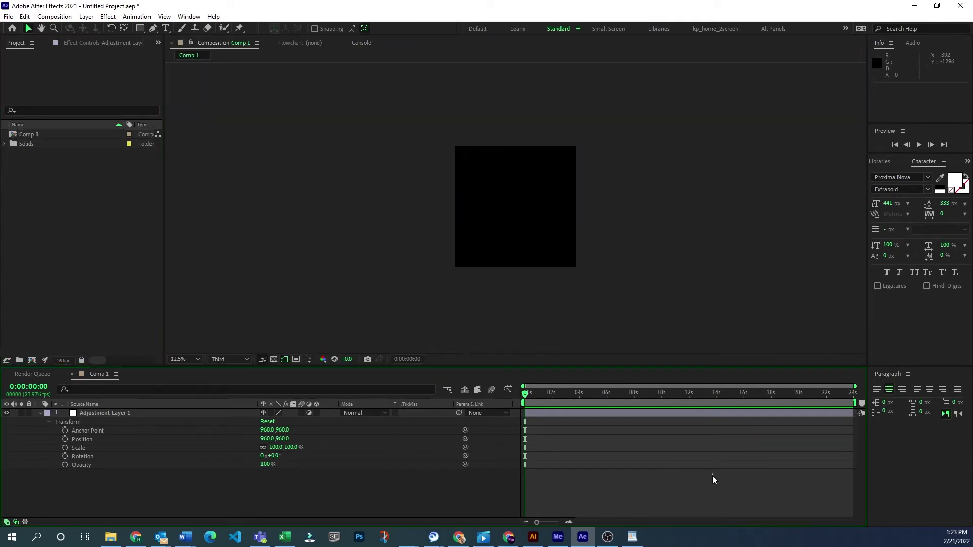
pyautogui.click(731, 416)
# Browse the Edit menu's Preferences submenu and close it without choosing anything
pyautogui.click(68, 248)
pyautogui.click(24, 16)
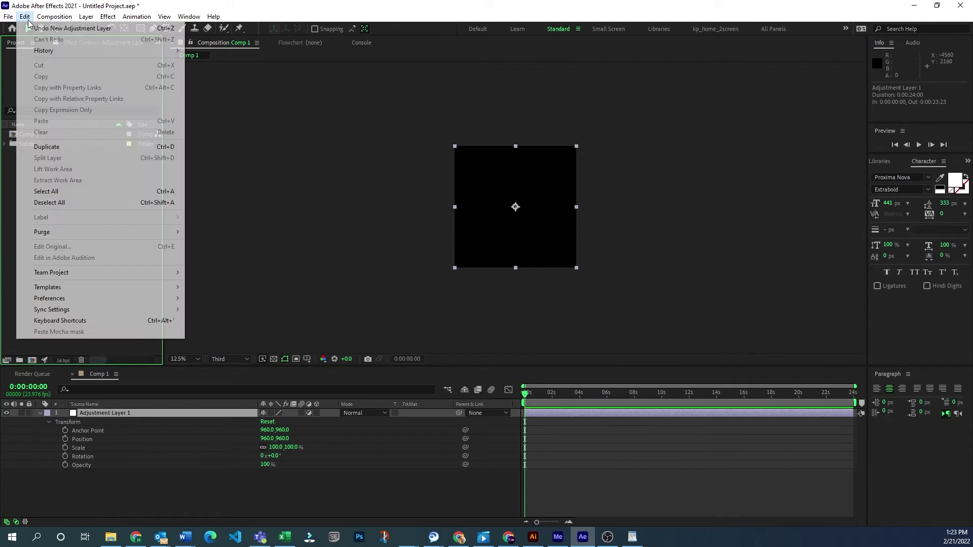
pyautogui.moveTo(56, 299)
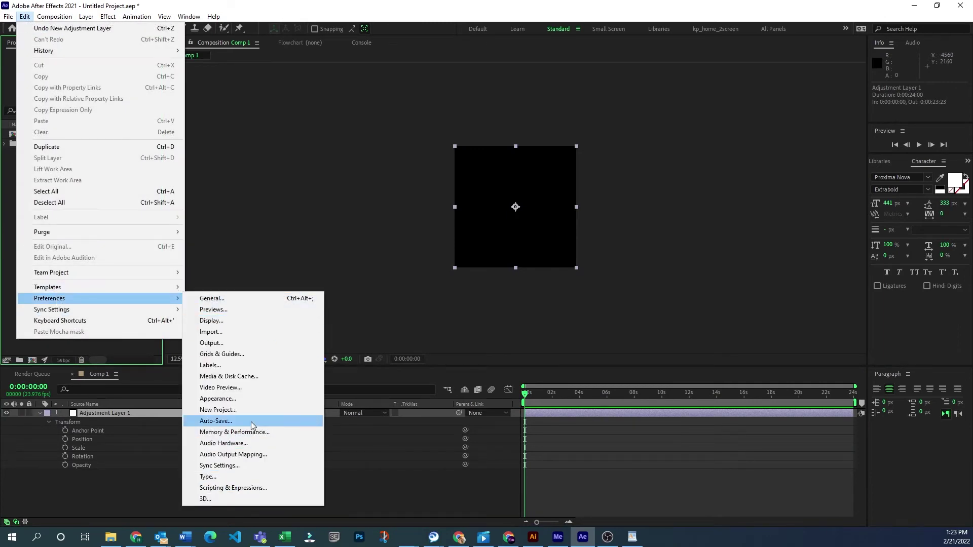
pyautogui.click(332, 201)
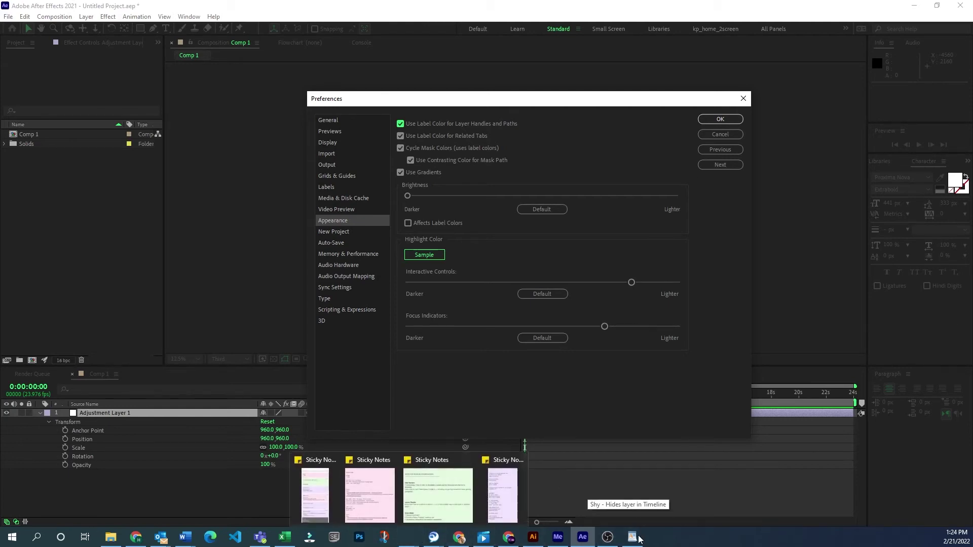
# Select the hex code 2D8CEB in the WordPad notes, then cancel the After Effects Preferences
pyautogui.click(428, 439)
pyautogui.click(235, 421)
pyautogui.doubleClick(95, 387)
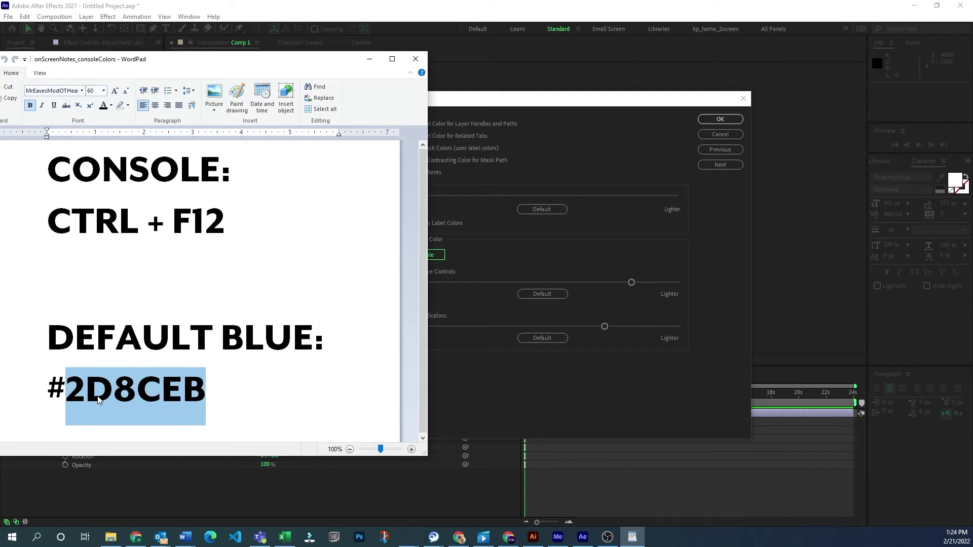
pyautogui.click(509, 199)
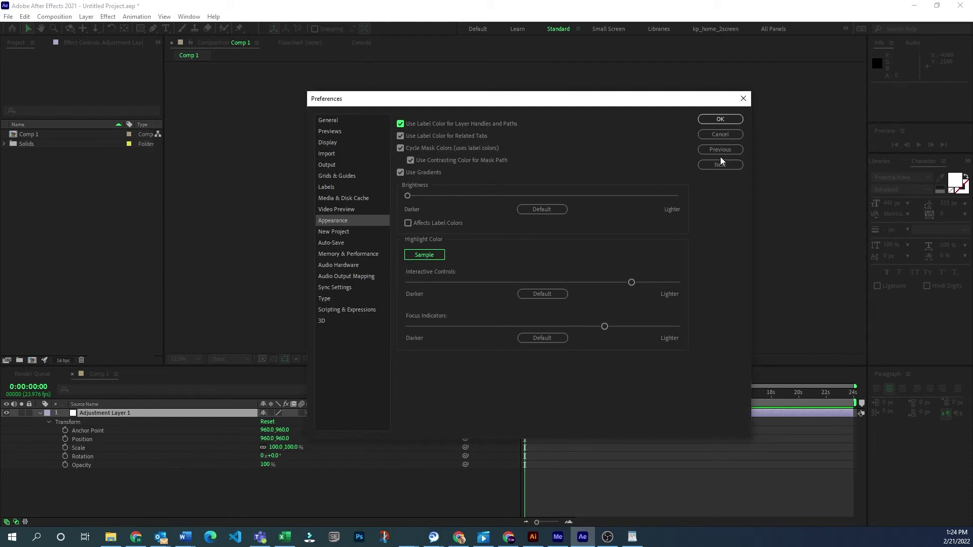
pyautogui.click(735, 135)
# Turn Enable_Theme_Colorizing back on and open Edit > Preferences > Appearance
pyautogui.click(362, 42)
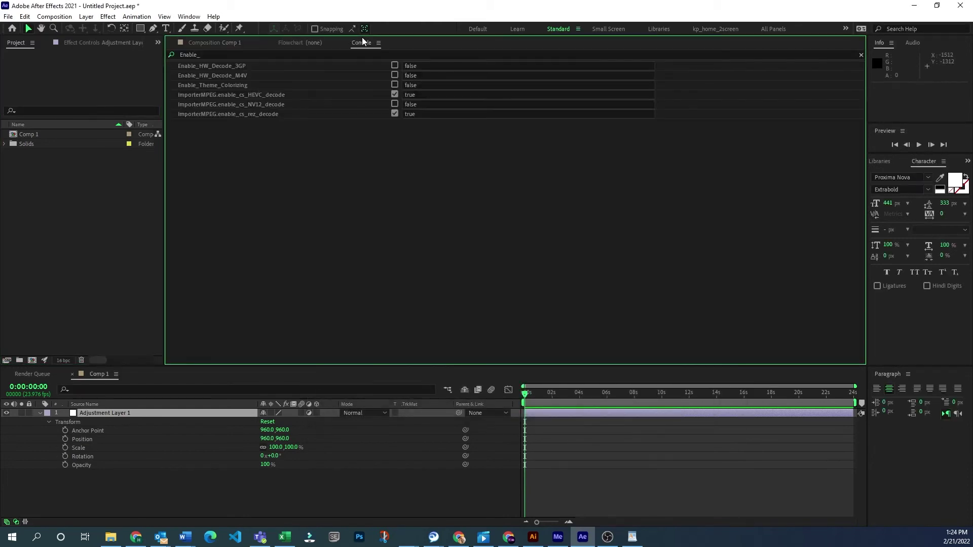
pyautogui.click(394, 84)
pyautogui.click(24, 16)
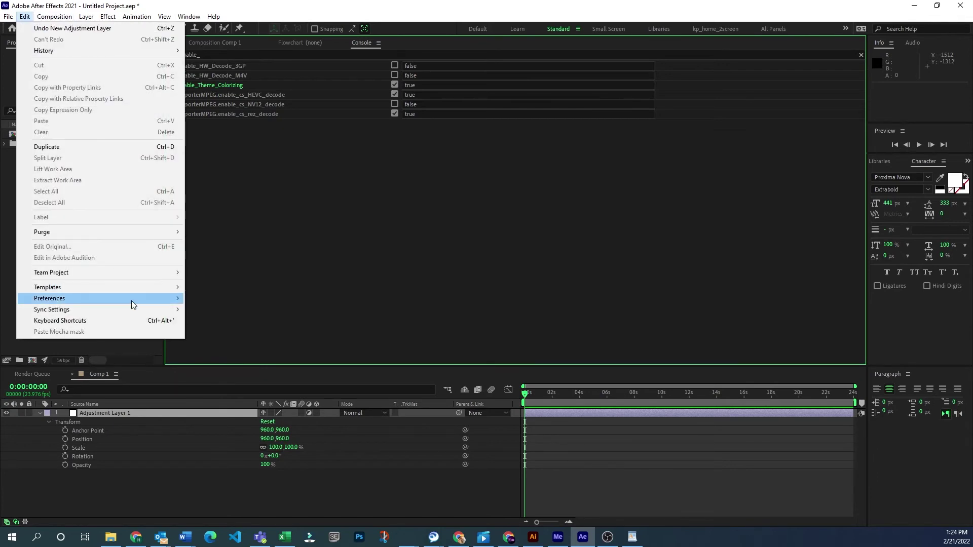
pyautogui.moveTo(132, 300)
pyautogui.click(287, 399)
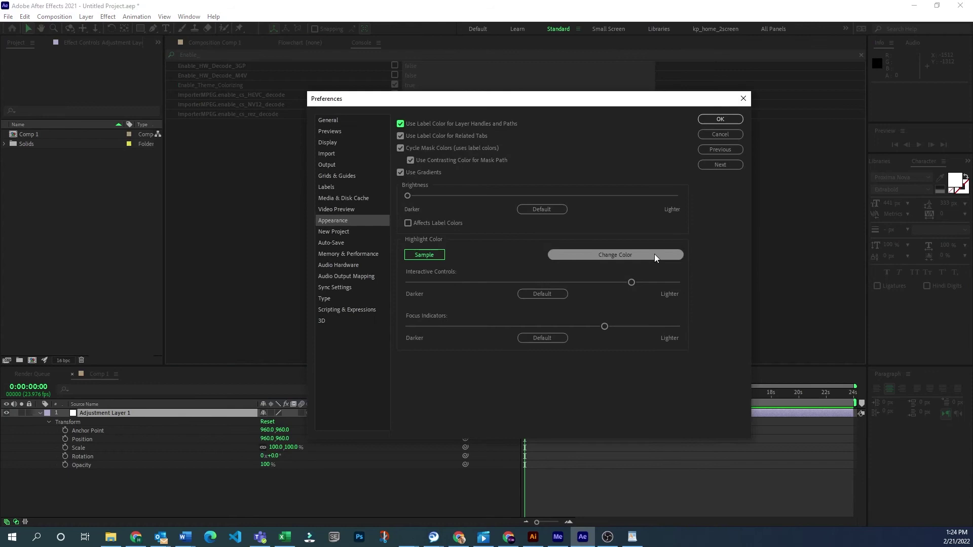
# Set the highlight colour to hex 2D8CEB and save the preferences
pyautogui.click(655, 254)
pyautogui.click(720, 410)
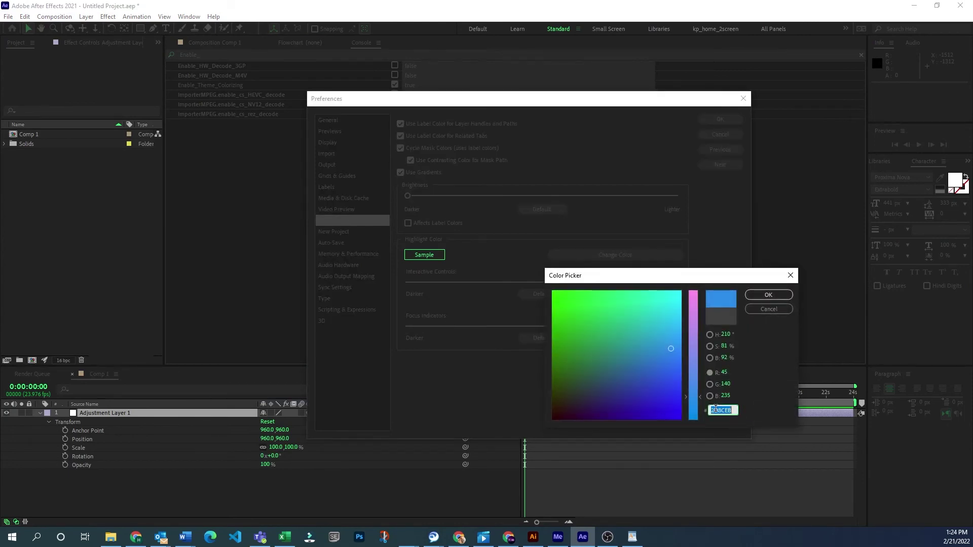
pyautogui.press('Return')
pyautogui.click(782, 293)
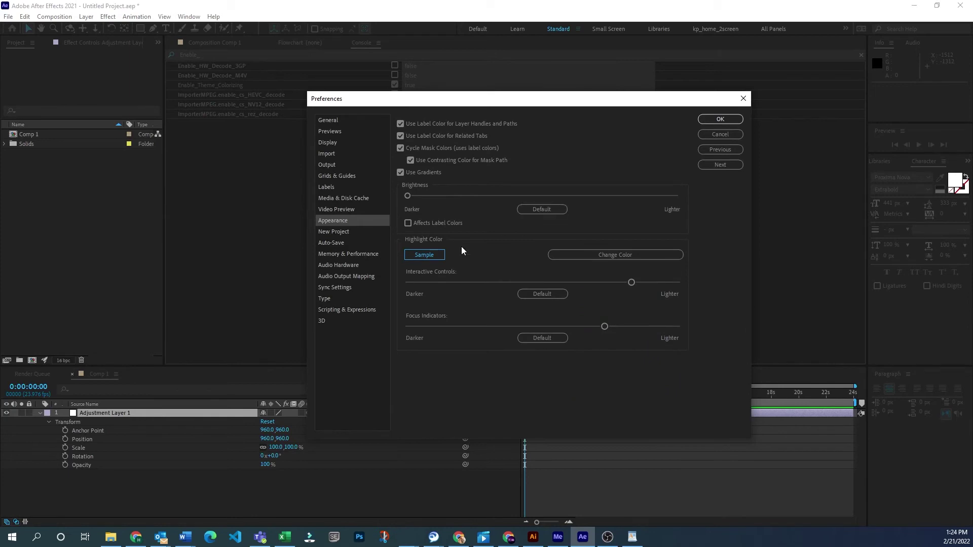
pyautogui.moveTo(654, 99); pyautogui.dragTo(614, 91)
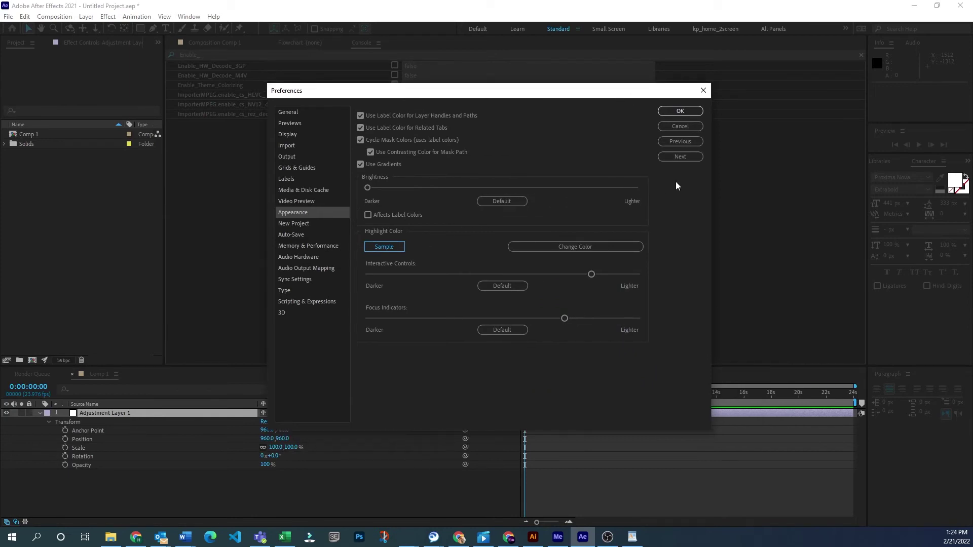
pyautogui.click(679, 111)
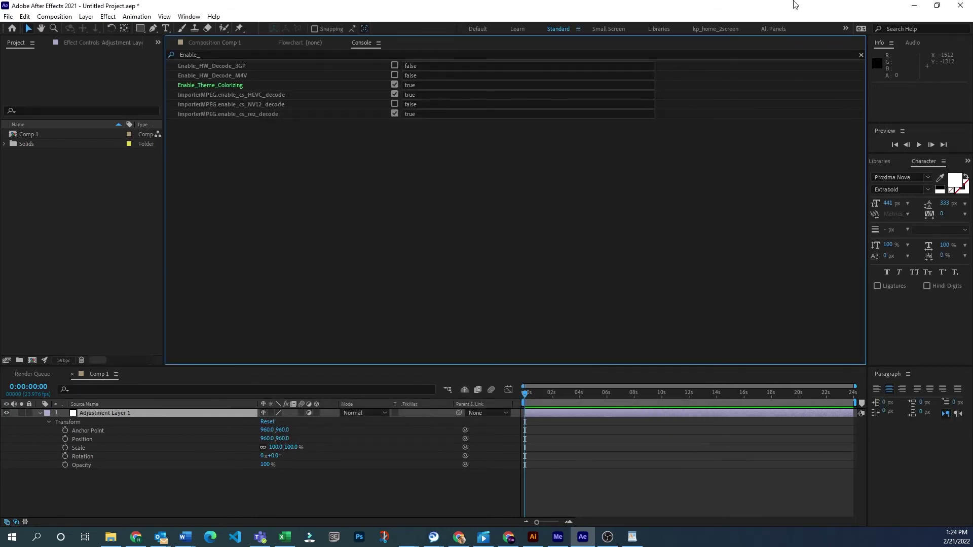
# Restore After Effects from maximized, narrow it and move it left beside the notes
pyautogui.moveTo(796, 5); pyautogui.dragTo(955, 52)
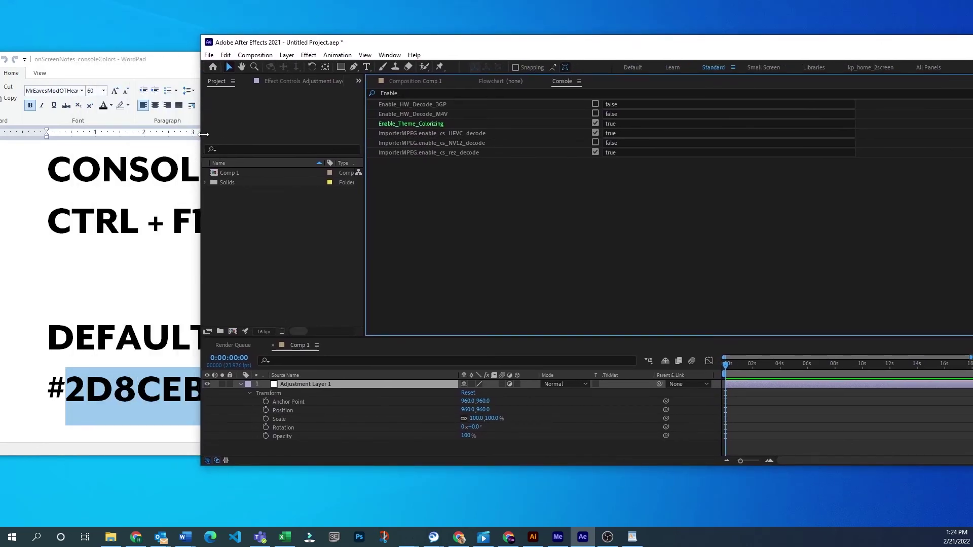
pyautogui.moveTo(197, 133); pyautogui.dragTo(405, 133)
pyautogui.moveTo(597, 42); pyautogui.dragTo(452, 56)
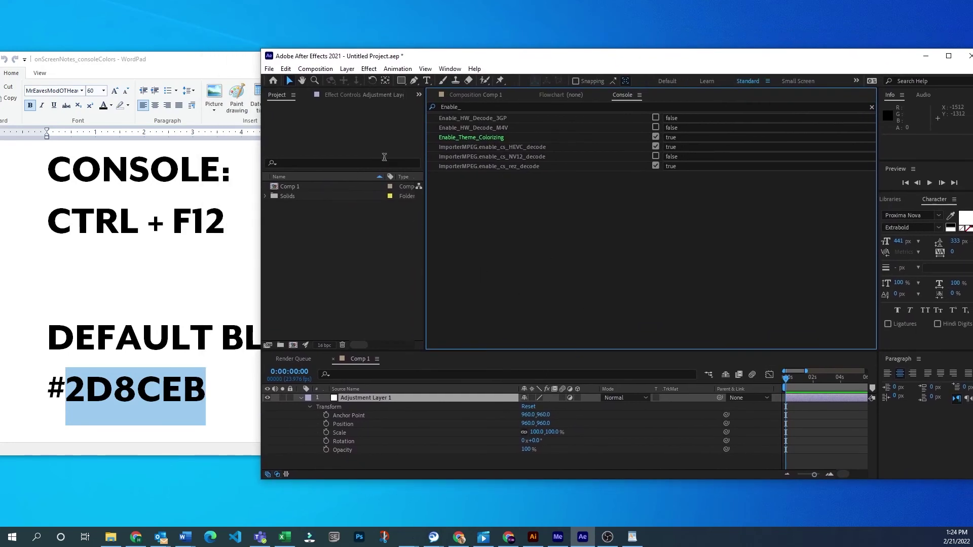
# Open the Appearance page of Edit > Preferences
pyautogui.click(286, 69)
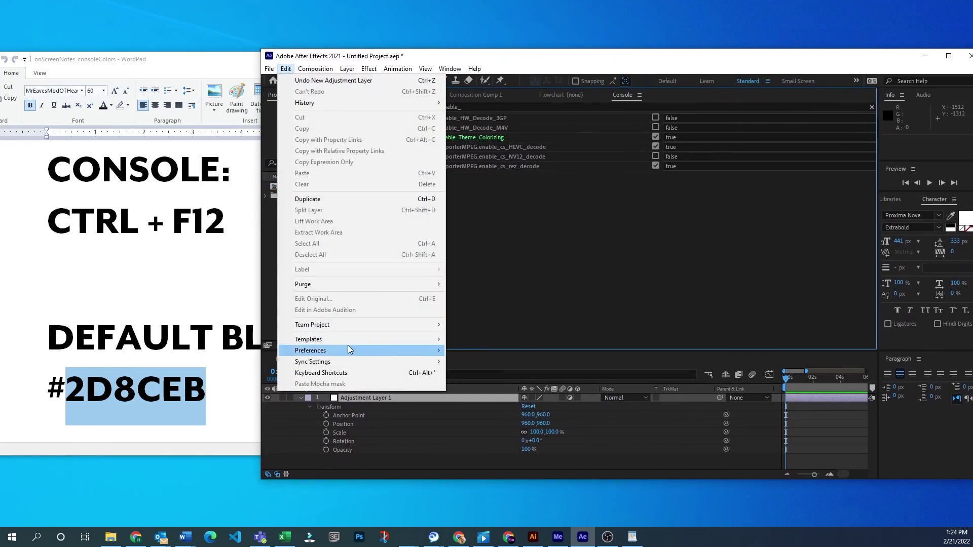
pyautogui.moveTo(350, 351)
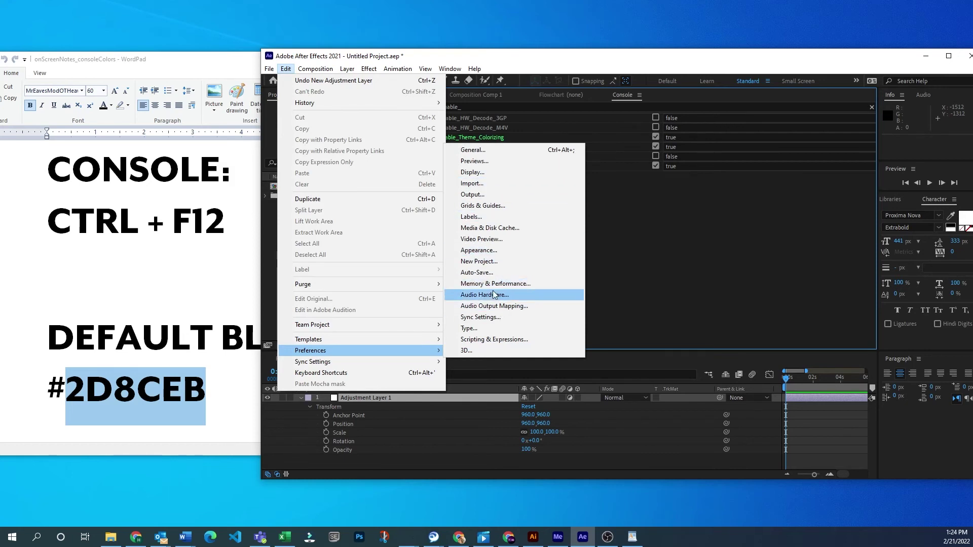
pyautogui.click(507, 250)
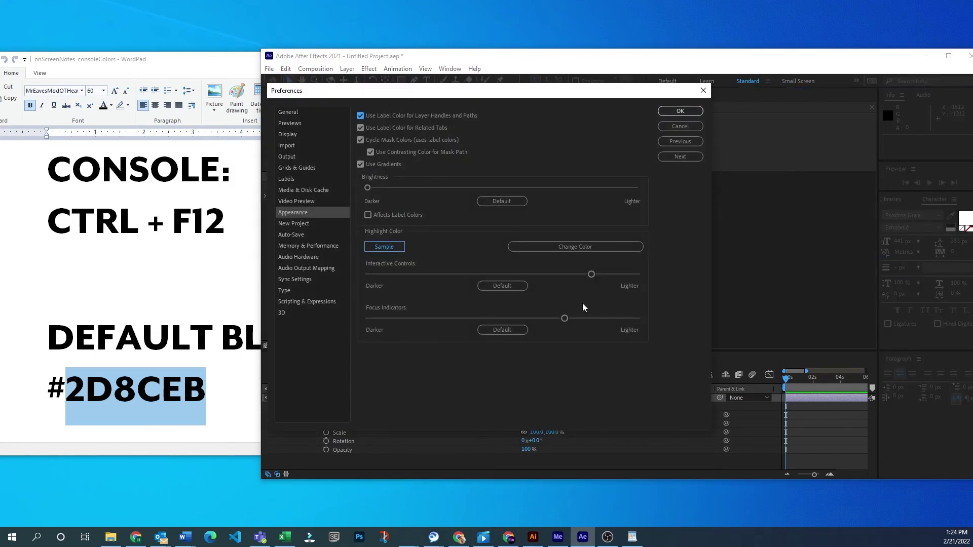
# Pick orange-red (F13A28) as the highlight colour, accept it, and confirm the Preferences
pyautogui.click(624, 246)
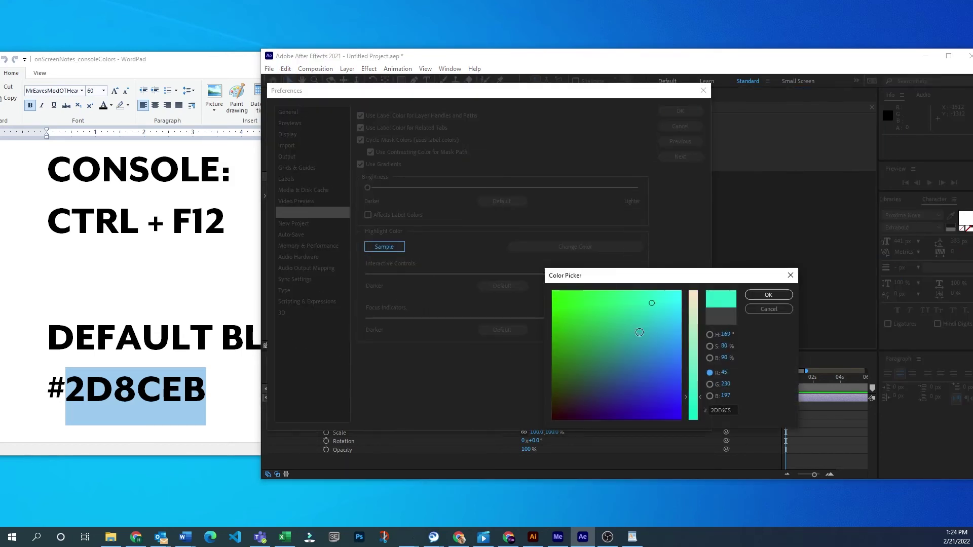
pyautogui.moveTo(643, 388); pyautogui.dragTo(552, 380)
pyautogui.click(694, 297)
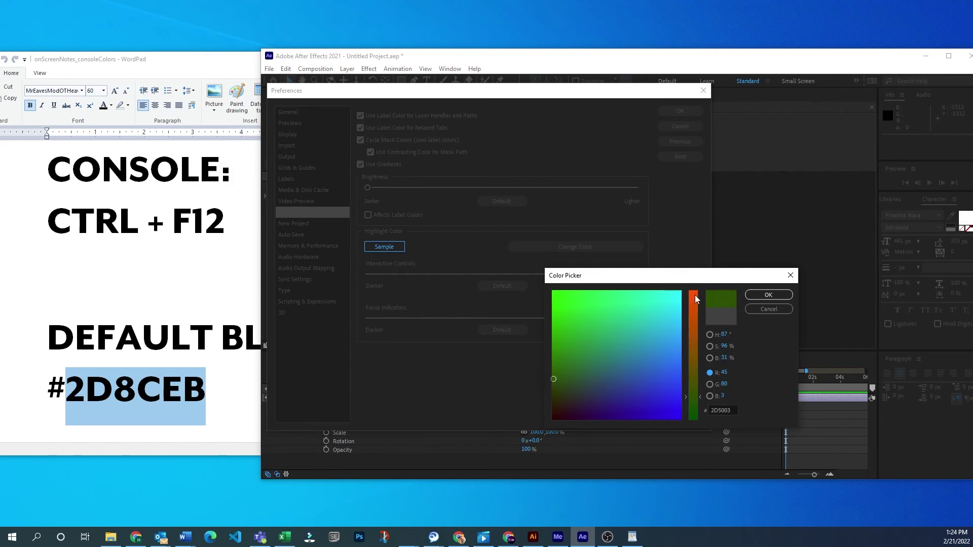
pyautogui.click(647, 327)
pyautogui.moveTo(648, 328)
pyautogui.mouseDown()
pyautogui.moveTo(580, 390)
pyautogui.moveTo(571, 378)
pyautogui.moveTo(572, 390)
pyautogui.mouseUp()
pyautogui.click(768, 294)
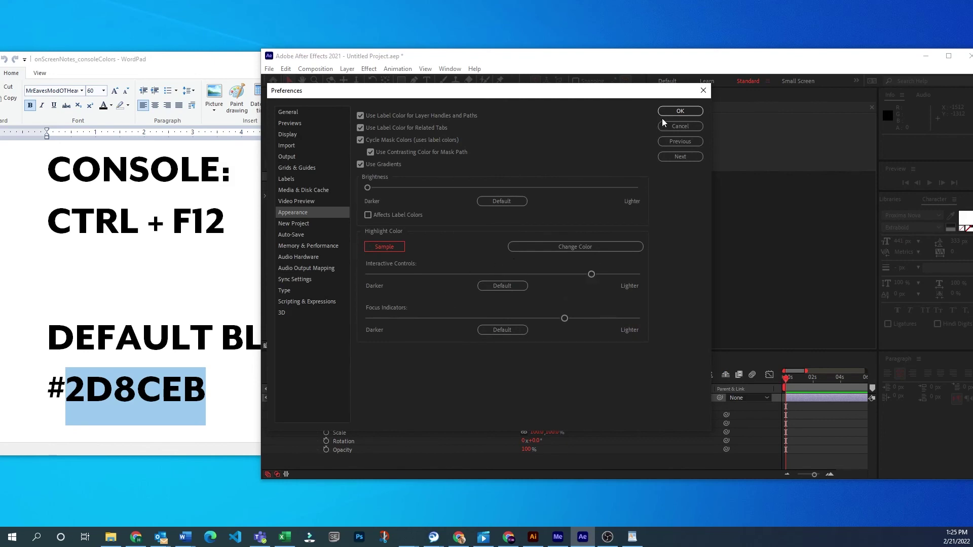
pyautogui.click(678, 112)
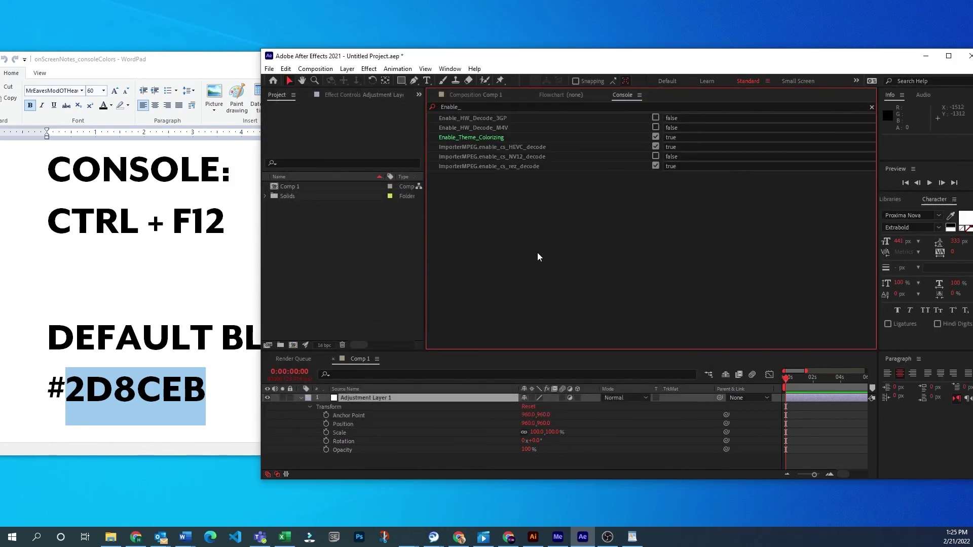
# View the red highlight on the Composition, Console and Flowchart tabs, then move the window up-left
pyautogui.click(492, 95)
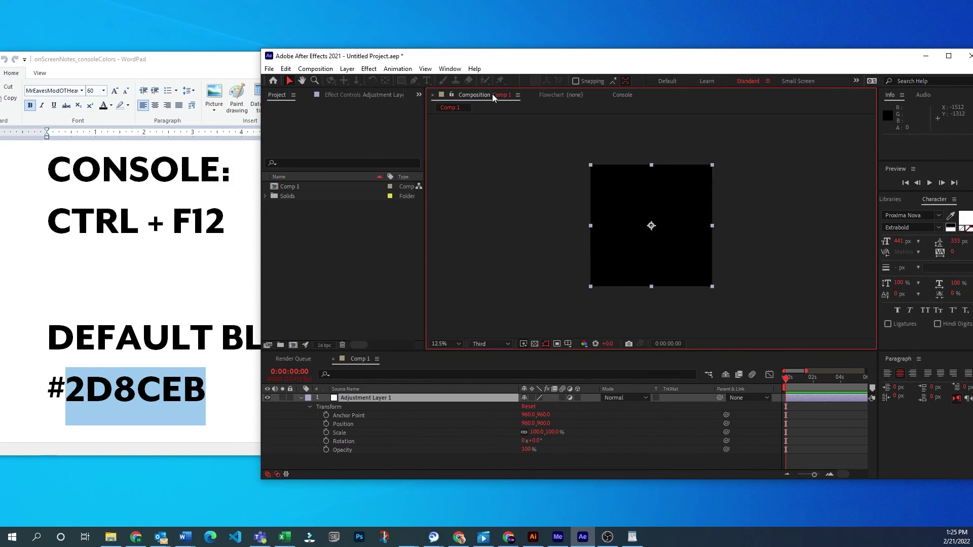
pyautogui.click(623, 95)
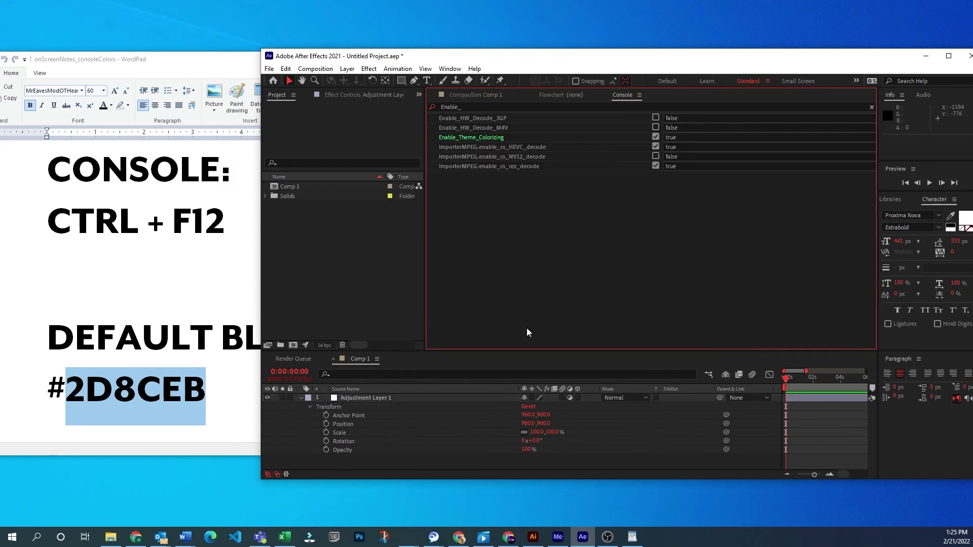
pyautogui.click(576, 95)
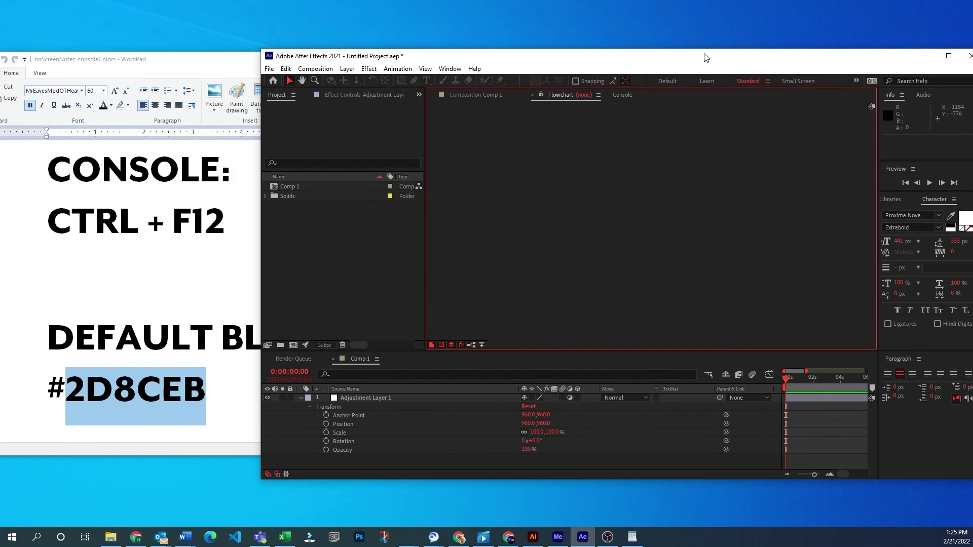
pyautogui.moveTo(707, 57); pyautogui.dragTo(684, 25)
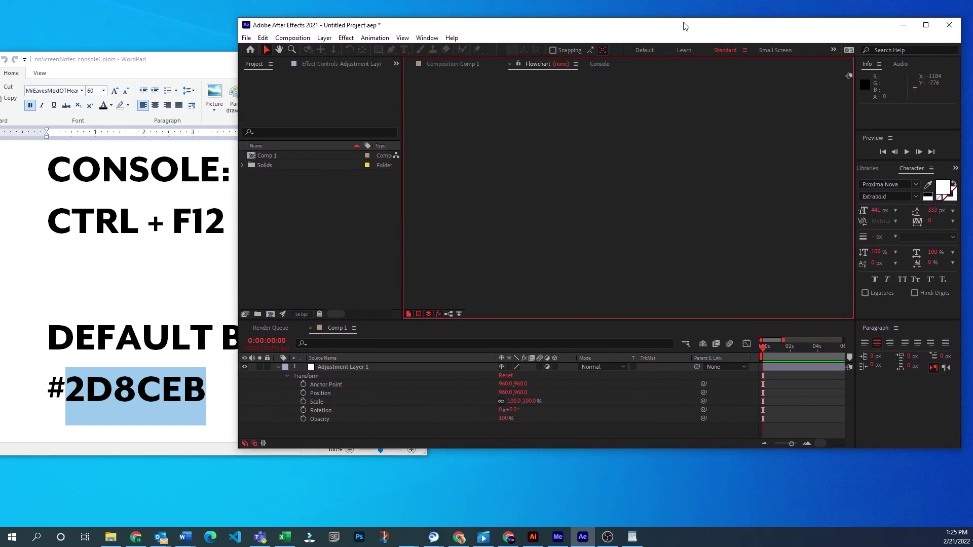